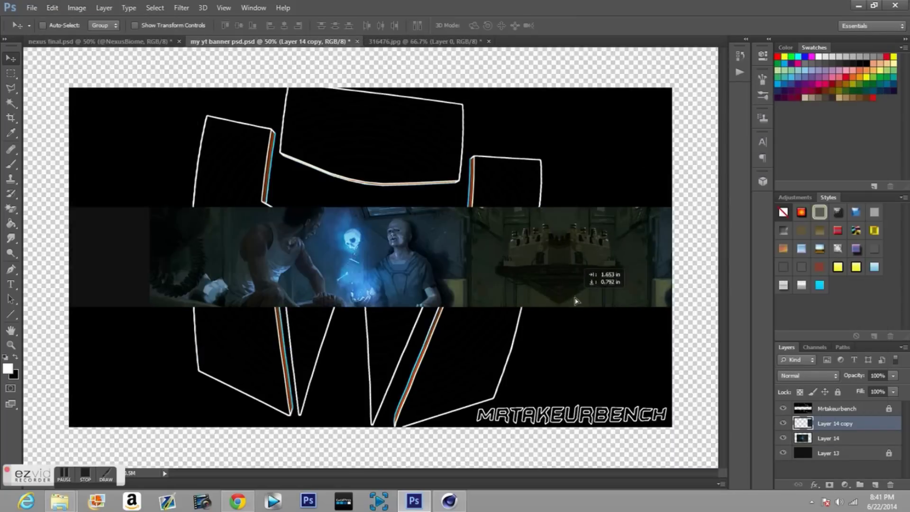
Duplicate the strip layer, flip it horizontally, move it left, and merge with Ctrl+E.
right_click(843, 428)
left_click(692, 95)
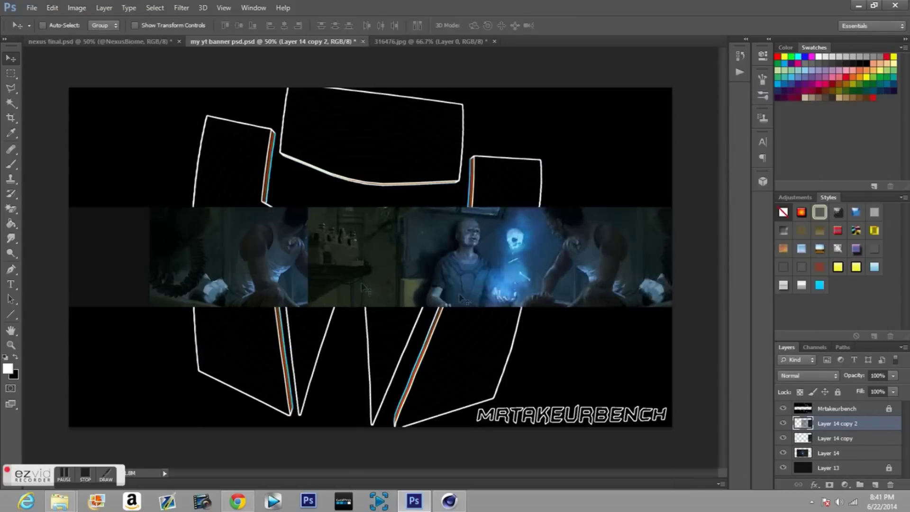
left_click_drag(459, 299, 95, 265)
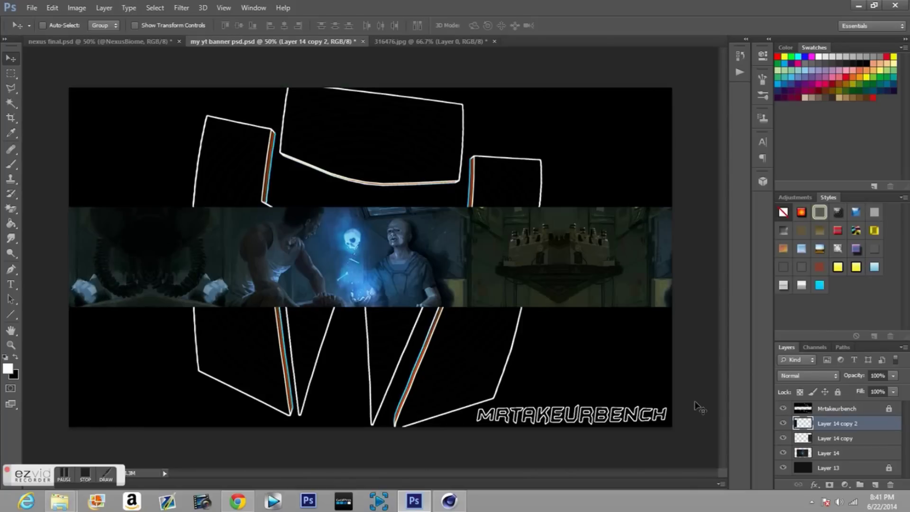
left_click(858, 450, "shift")
key("ctrl+e")
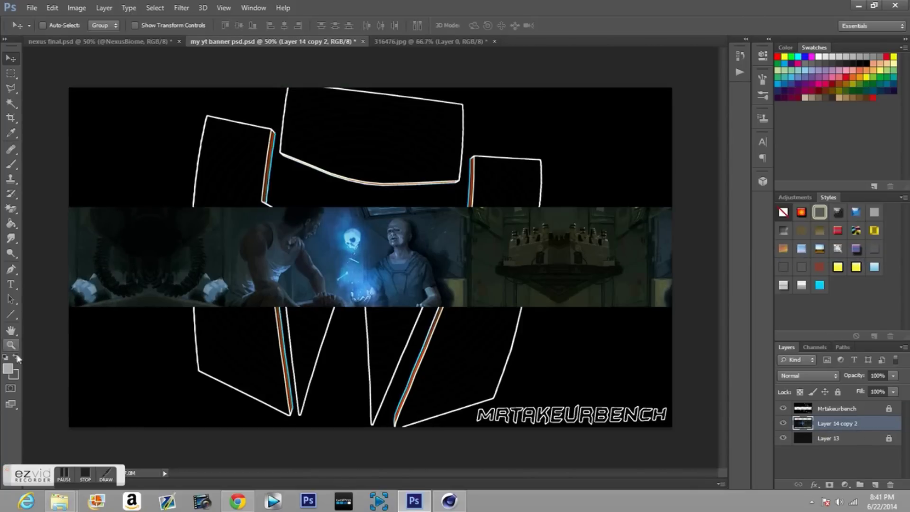
Reset colours to black and white and pick a large soft brush.
left_click(15, 357)
left_click(11, 164)
left_click(58, 25)
Brush the strip's left end and middle toward black, then paint soft blue dabs on a new layer.
left_click_drag(85, 256, 235, 256)
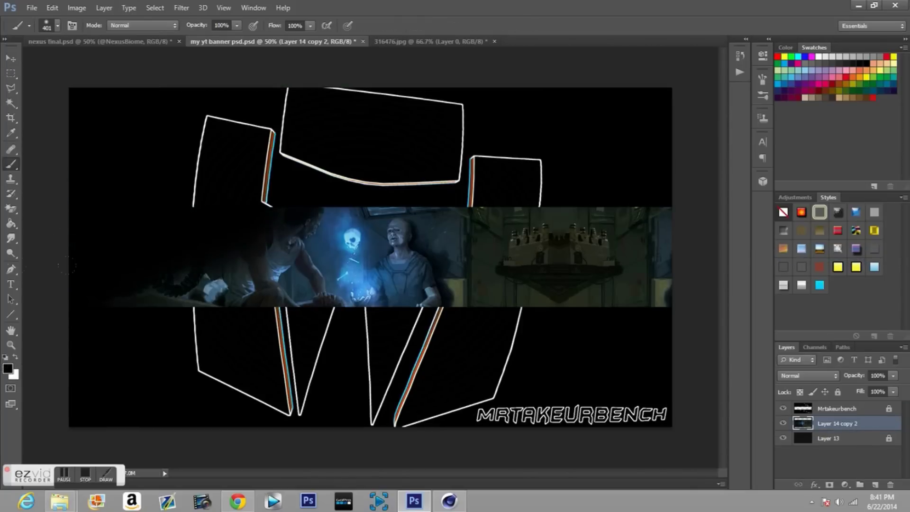
left_click_drag(166, 294, 550, 159)
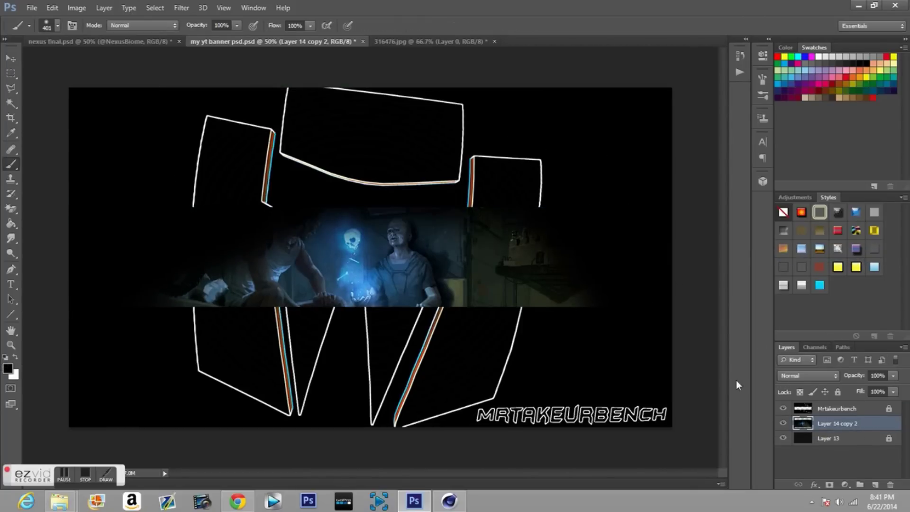
left_click(876, 484)
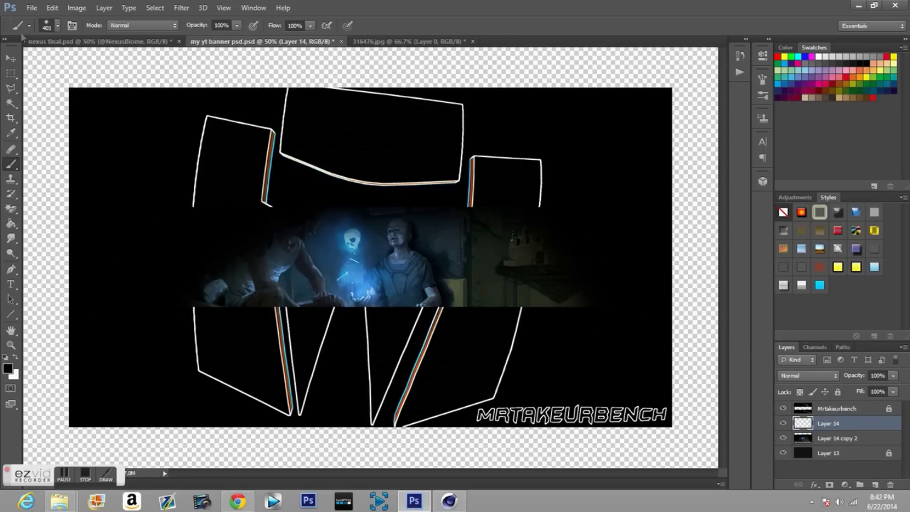
left_click(57, 25)
left_click(7, 368)
left_click(735, 241)
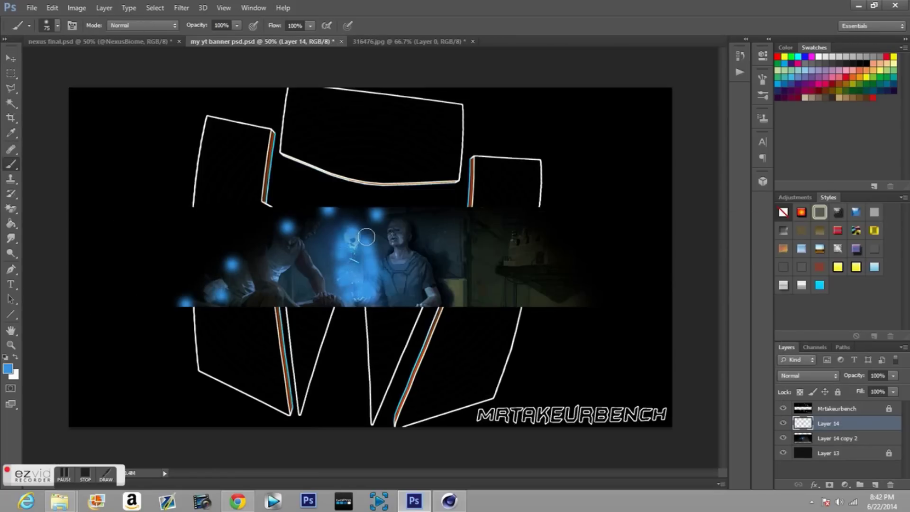
left_click_drag(379, 216, 595, 319)
Set the blue glow layer to Overlay blending with lowered opacity.
left_click(808, 376)
left_click(801, 262)
left_click(893, 375)
left_click_drag(887, 386, 866, 393)
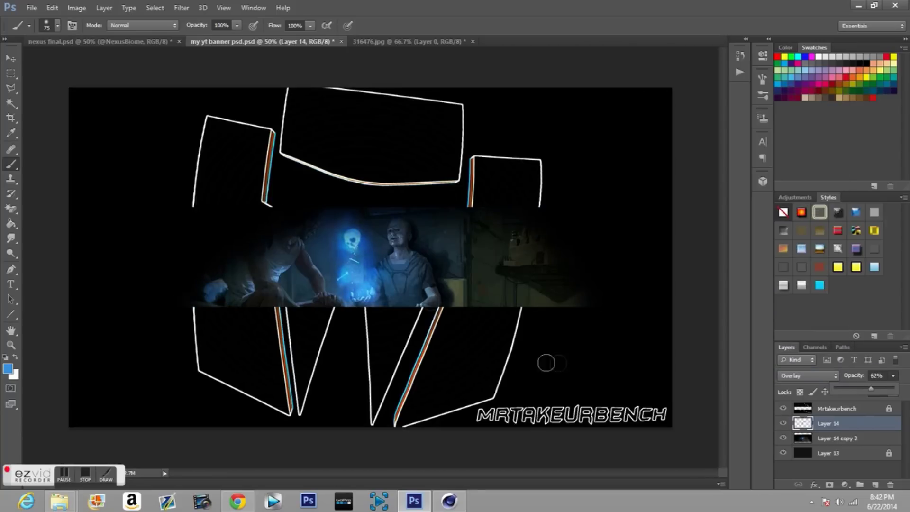
Switch back to black and fade the strip photo's right edge to black.
left_click(8, 368)
left_click(778, 242)
left_click(836, 437)
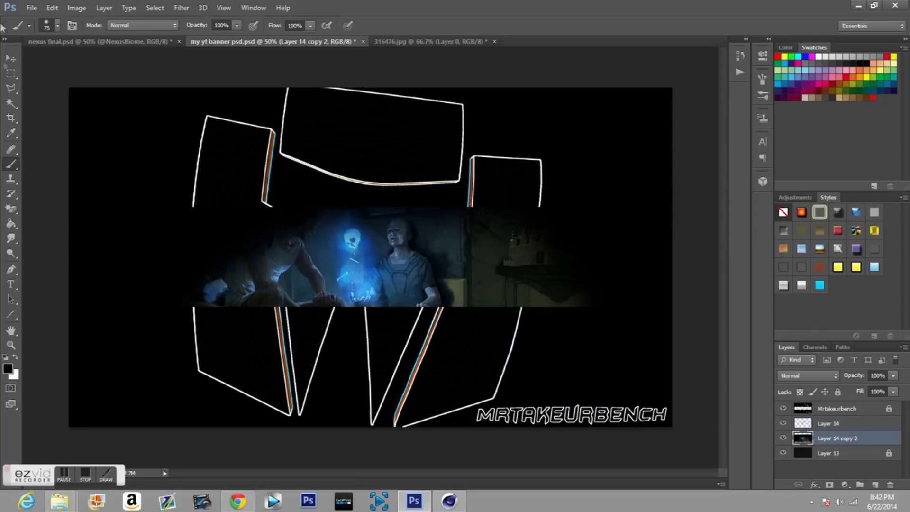
left_click_drag(576, 297, 562, 246)
key("alt+bracketright")
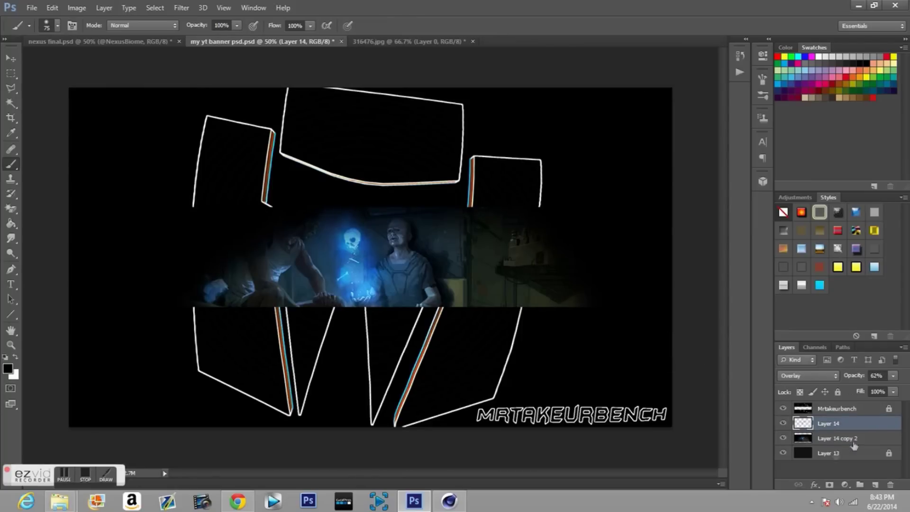
left_click(844, 472)
Export the banner image with File > Save for Web.
left_click(32, 7)
left_click(61, 175)
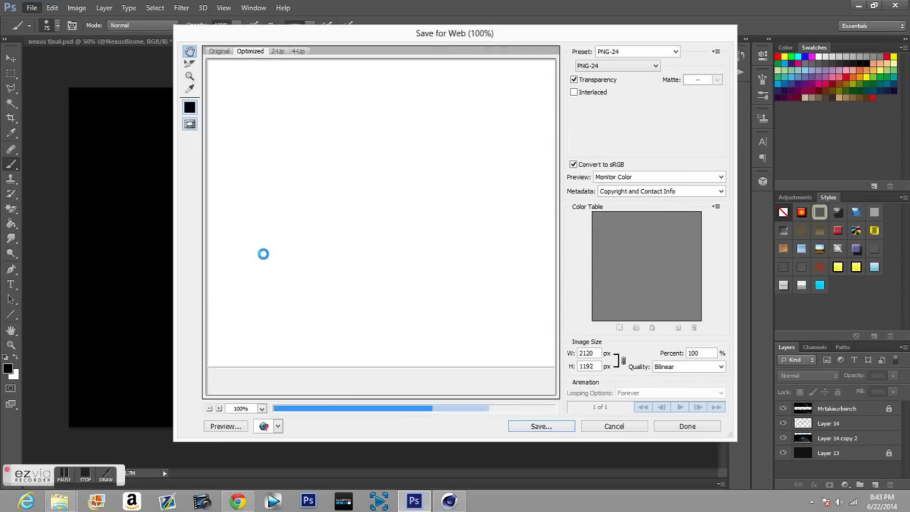
left_click(541, 426)
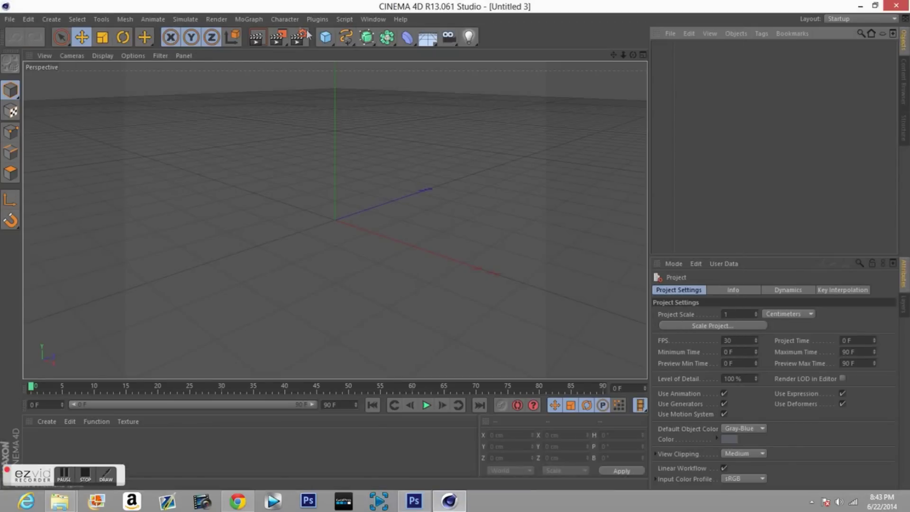
Set the render output size to 2120 × 1192 in Render Settings.
left_click(217, 19)
left_click(251, 173)
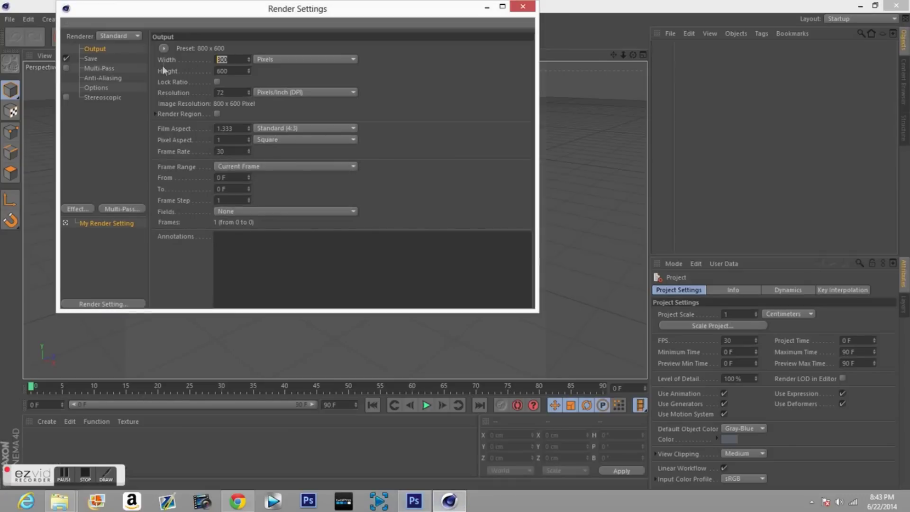
type("2120")
key("Tab")
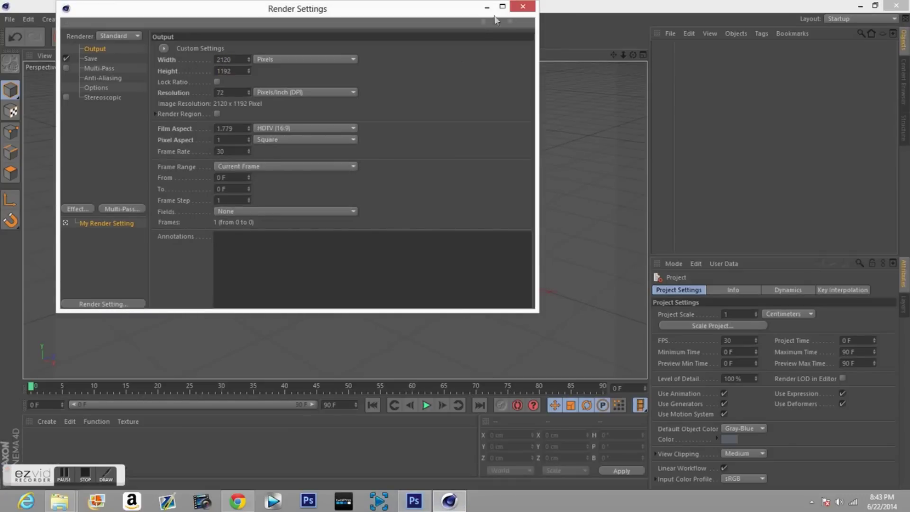
left_click(523, 6)
Add a 2120 × 1192 plane and stand it upright with a 90° pitch.
left_click(325, 37)
left_click(372, 159)
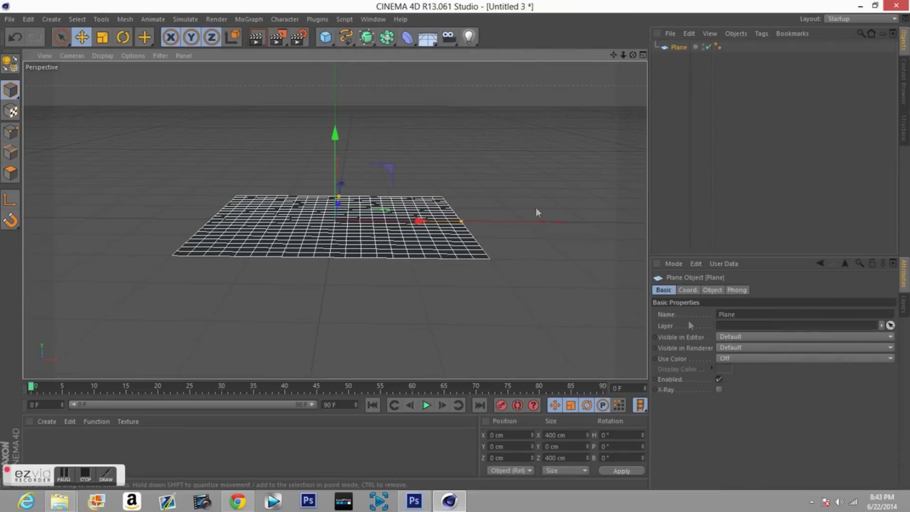
type("2120")
key("Tab")
type("1")
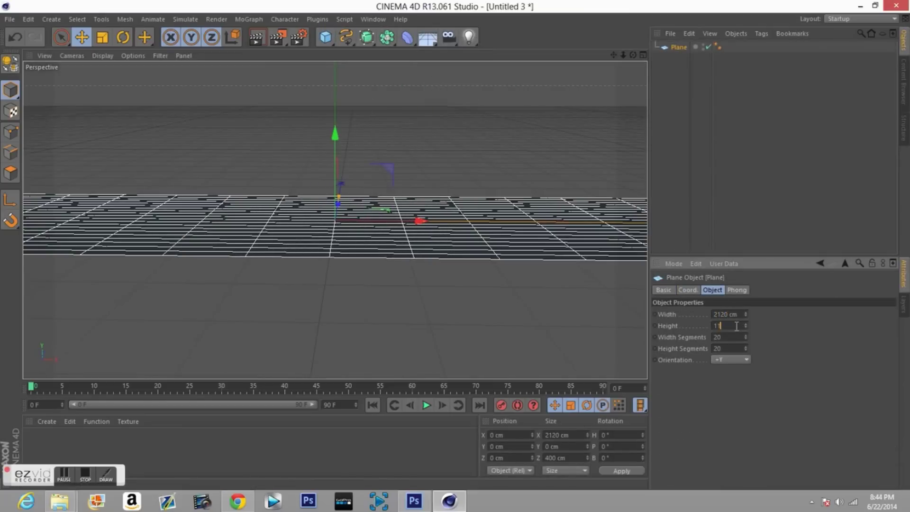
key("Return")
key("r")
left_click(621, 446)
type("90")
key("Return")
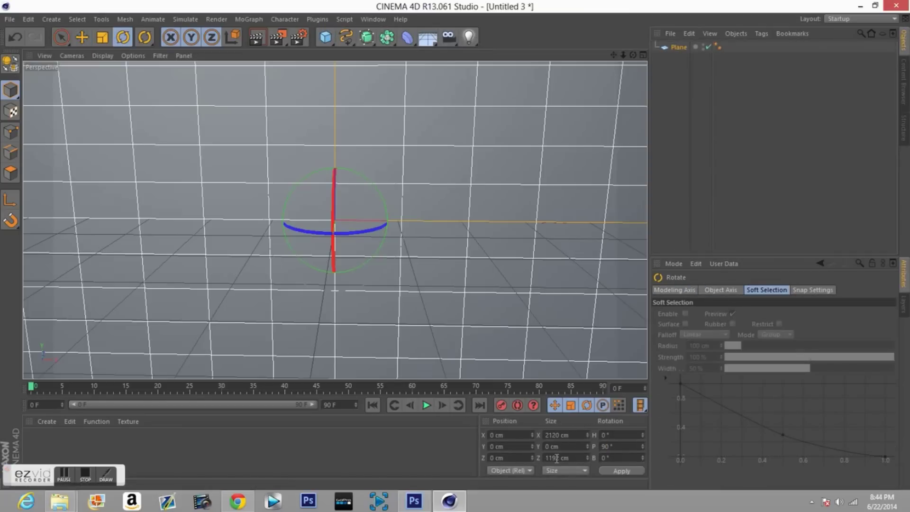
Add a camera, then create a new material and open its colour texture options.
left_click(448, 37)
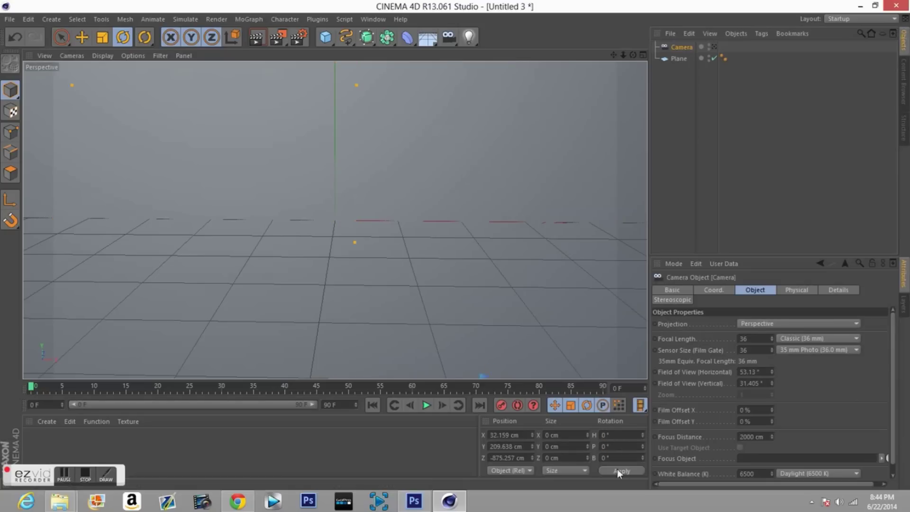
left_click(678, 59)
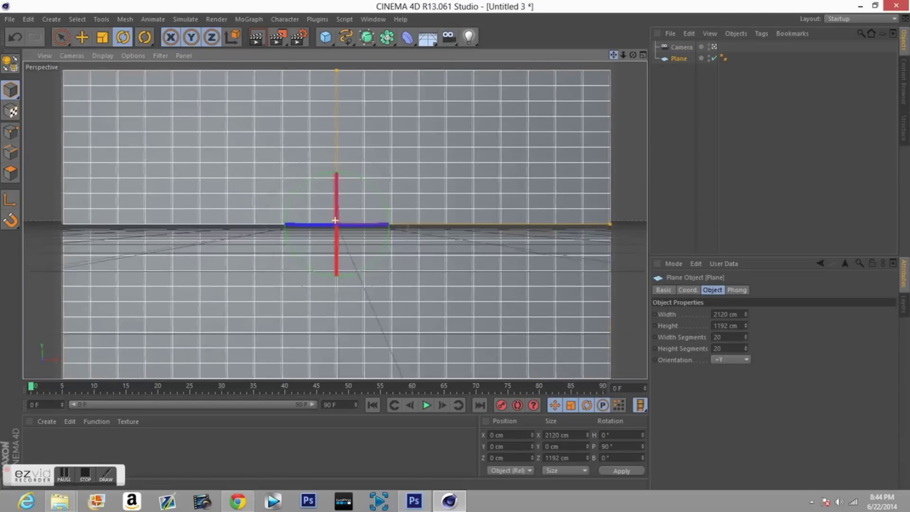
double_click(142, 445)
double_click(36, 440)
left_click(298, 166)
Load the exported my-yt-banner-psd-Recovered image as the material's Color texture.
left_click(493, 169)
scroll(620, 295, "down", 3)
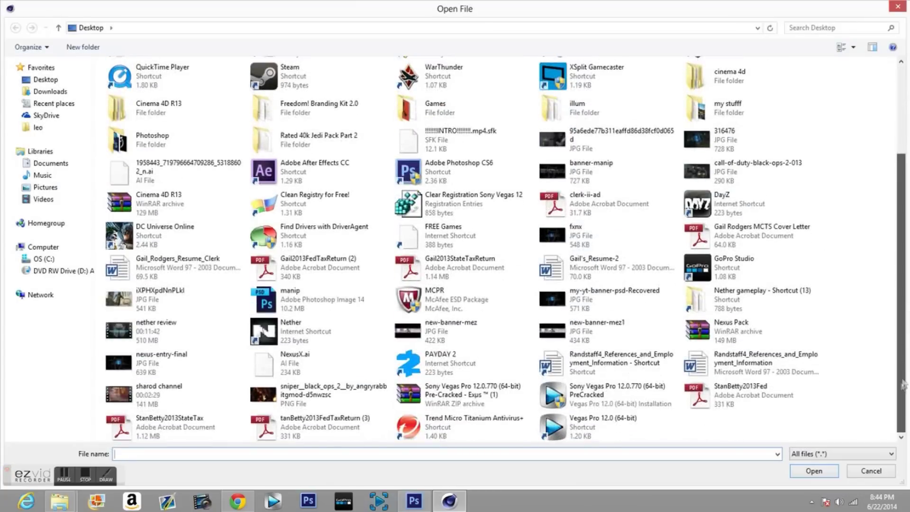
left_click(620, 295)
double_click(595, 312)
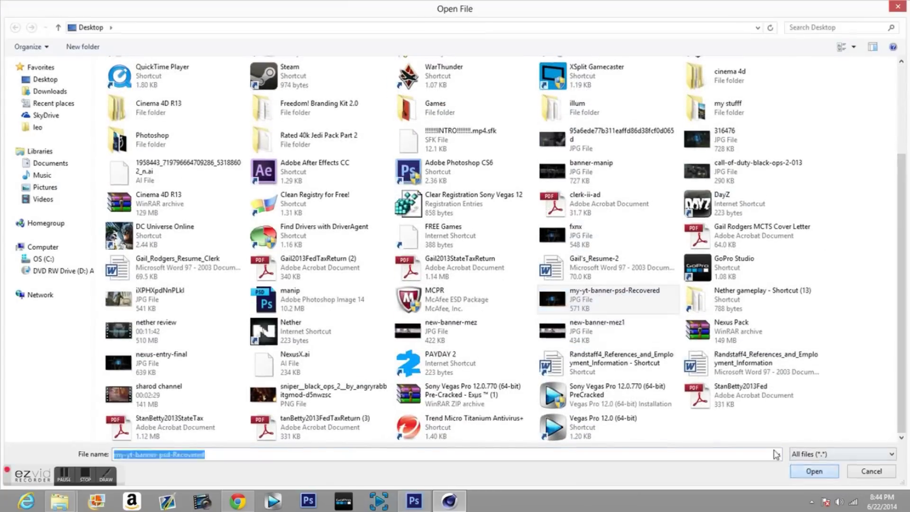
left_click(491, 74)
Open NexusX.ai from the desktop via Illustrator Import and add an Extrude object.
left_click(10, 19)
left_click(19, 39)
left_click(46, 79)
scroll(474, 237, "down", 3)
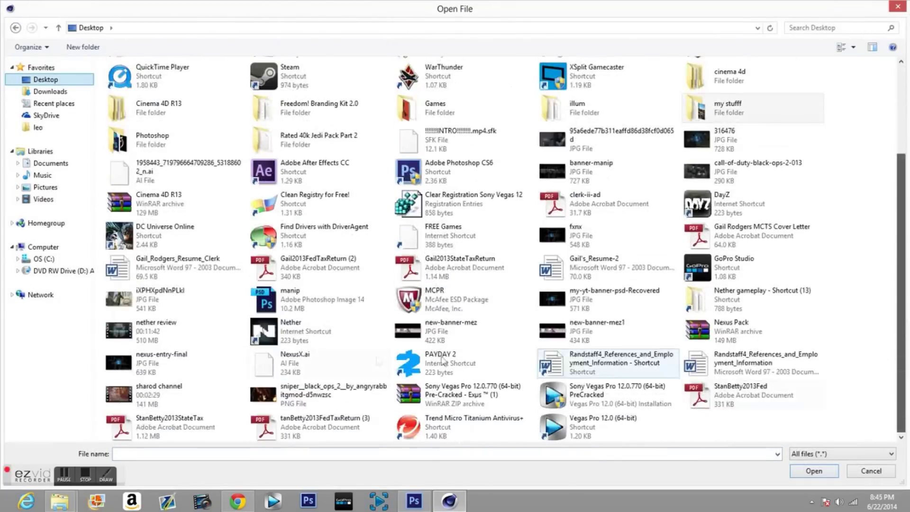
double_click(701, 325)
left_click(361, 462)
left_click_drag(387, 37, 474, 52)
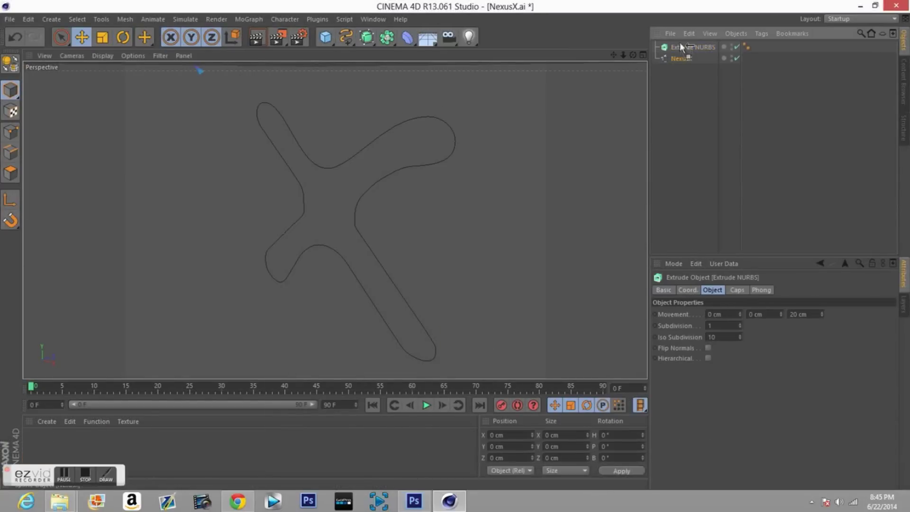
Place the NexusX outline inside the extrude and set a 40 cm extrusion depth.
mouse_move(675, 49)
left_mouse_down()
mouse_move(690, 40)
mouse_move(680, 53)
mouse_move(691, 59)
left_mouse_up()
double_click(806, 314)
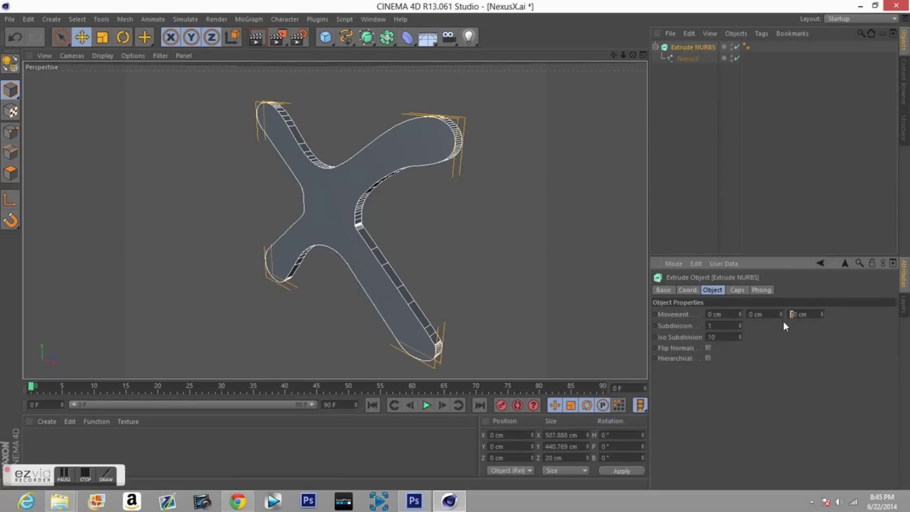
type("40")
key("Return")
Switch to the Untitled 3 banner scene and paste the NexusX extrude into it.
left_click(28, 19)
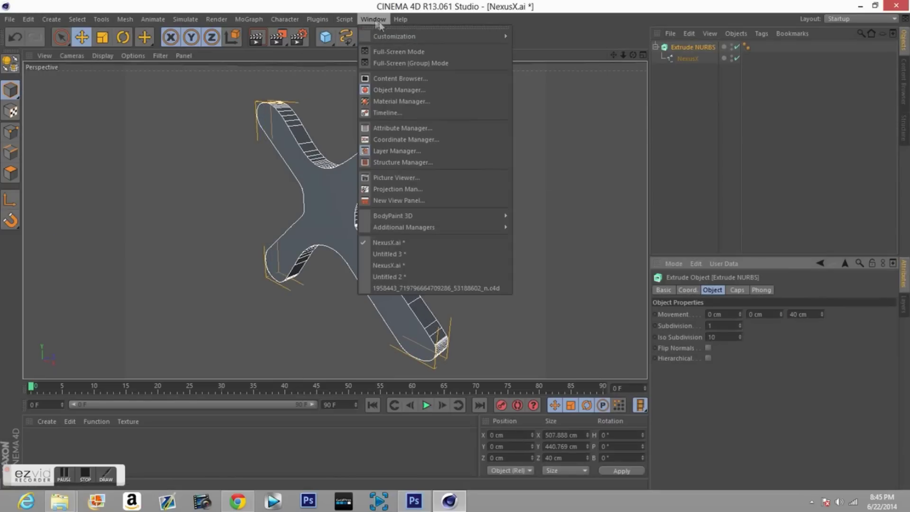
left_click(432, 251)
right_click(350, 207)
key("Escape")
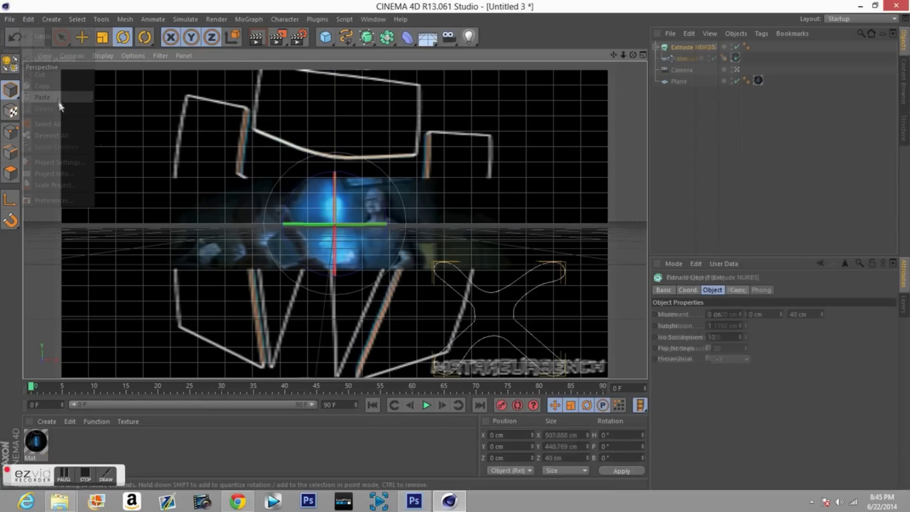
key("ctrl+v")
Rotate the X to face the camera, then shrink and centre it on the strip.
mouse_move(338, 222)
left_mouse_down()
mouse_move(433, 284)
mouse_move(325, 138)
mouse_move(441, 256)
left_mouse_up()
key("e")
mouse_move(338, 229)
left_mouse_down()
mouse_move(551, 280)
mouse_move(503, 256)
left_mouse_up()
key("r")
key("e")
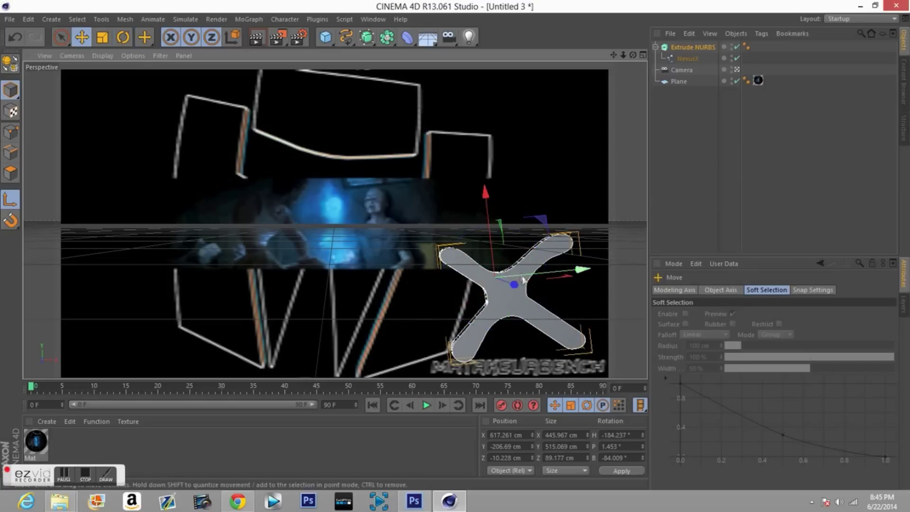
mouse_move(496, 311)
left_mouse_down()
mouse_move(292, 239)
mouse_move(187, 352)
left_mouse_up()
key("t")
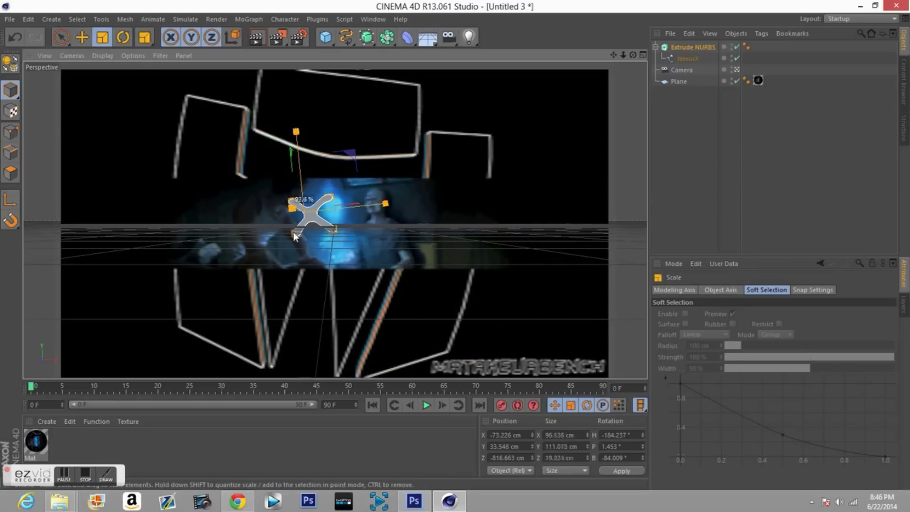
left_click_drag(324, 220, 340, 218)
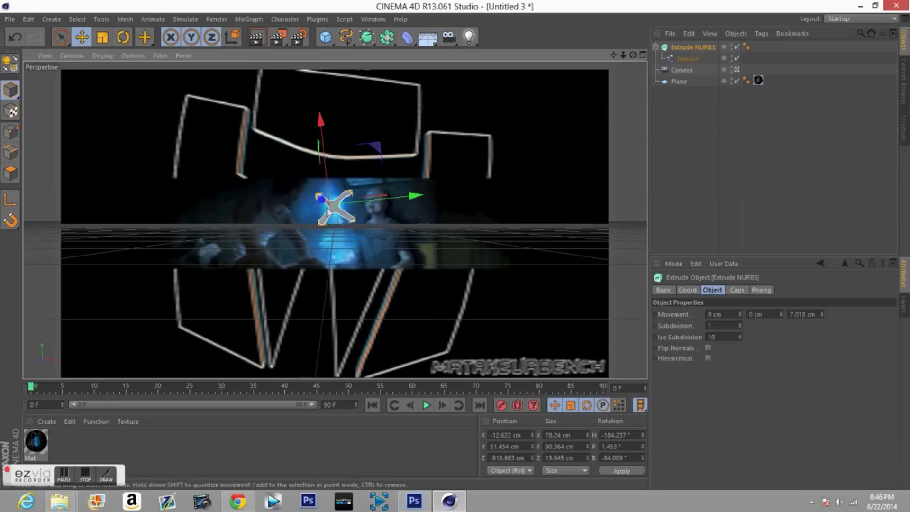
left_click(342, 237)
Create a new material with a medium blue base colour.
double_click(102, 445)
double_click(35, 441)
left_click(256, 126)
left_click_drag(379, 74, 211, 85)
left_click_drag(299, 64, 85, 73)
left_click(85, 173)
left_click(332, 204)
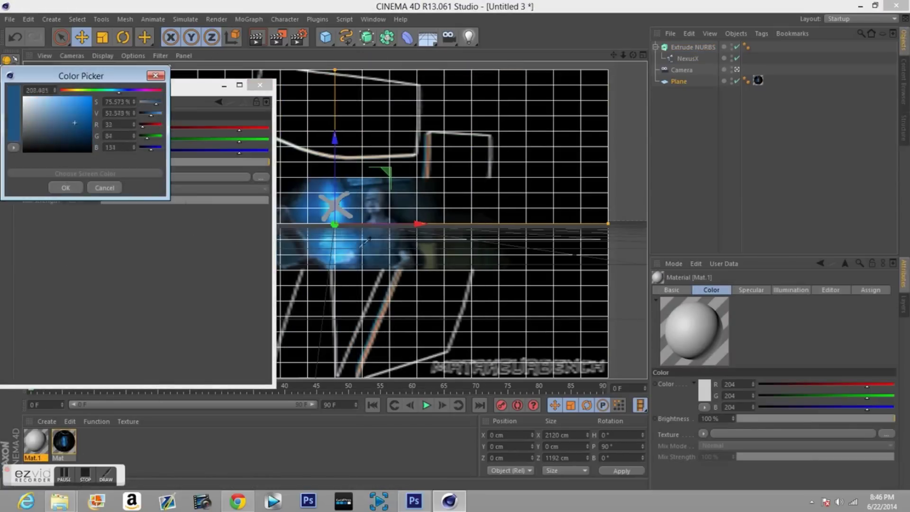
key("Return")
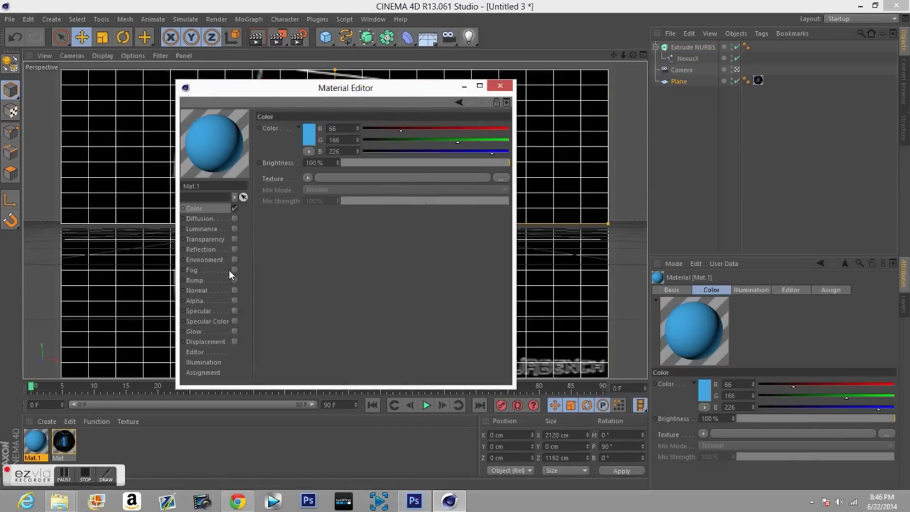
Enable Fresnel reflection on the material at 7% strength.
left_click(234, 250)
left_click(307, 188)
left_click(360, 316)
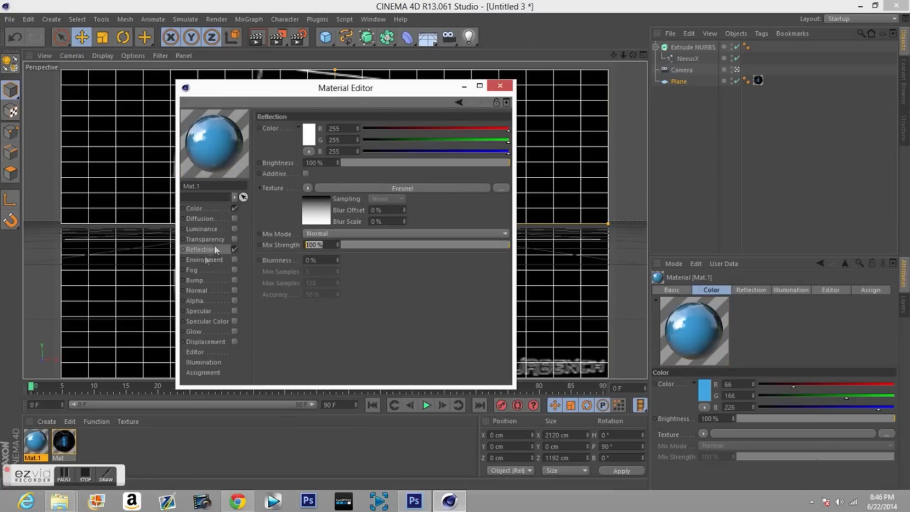
type("7")
key("Return")
Enable fog on the material with brightness around 37%.
left_click(235, 270)
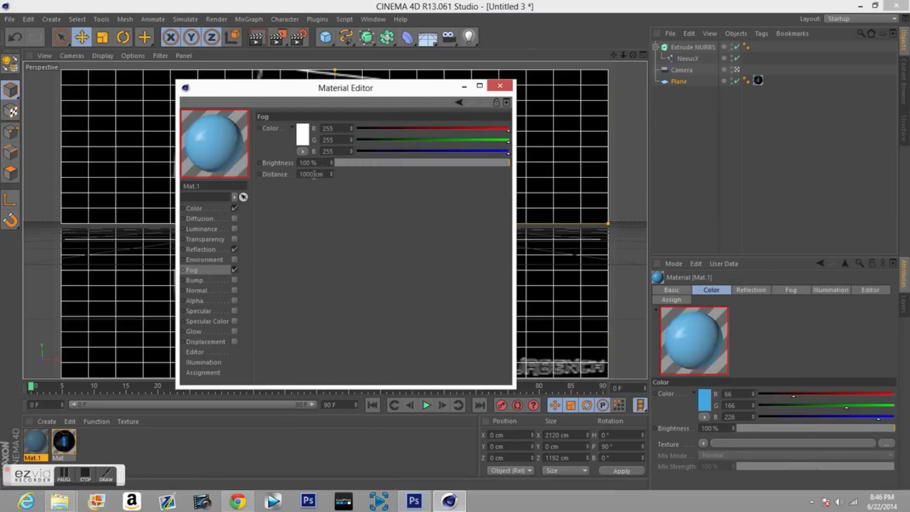
left_click_drag(330, 162, 303, 163)
left_click_drag(378, 162, 399, 163)
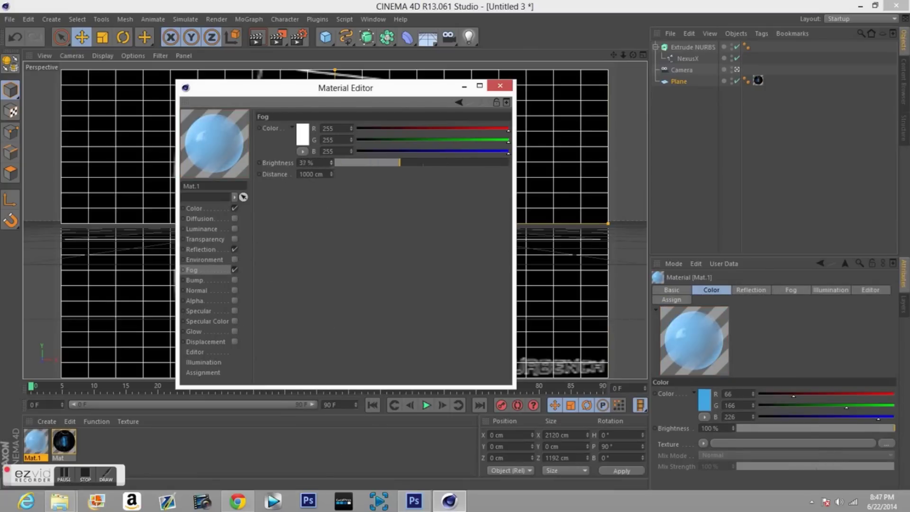
Enable glow with lower inner strength and its own glow colour instead of the material colour.
left_click(235, 331)
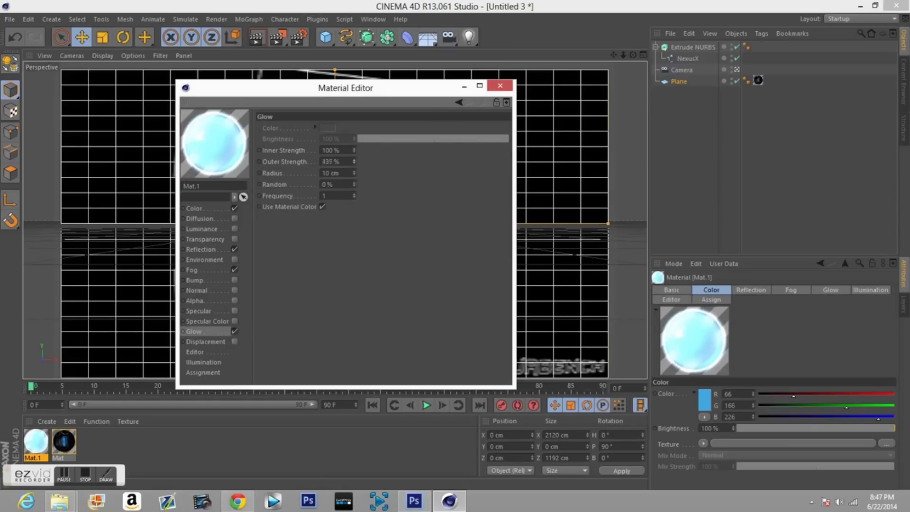
left_click(354, 150)
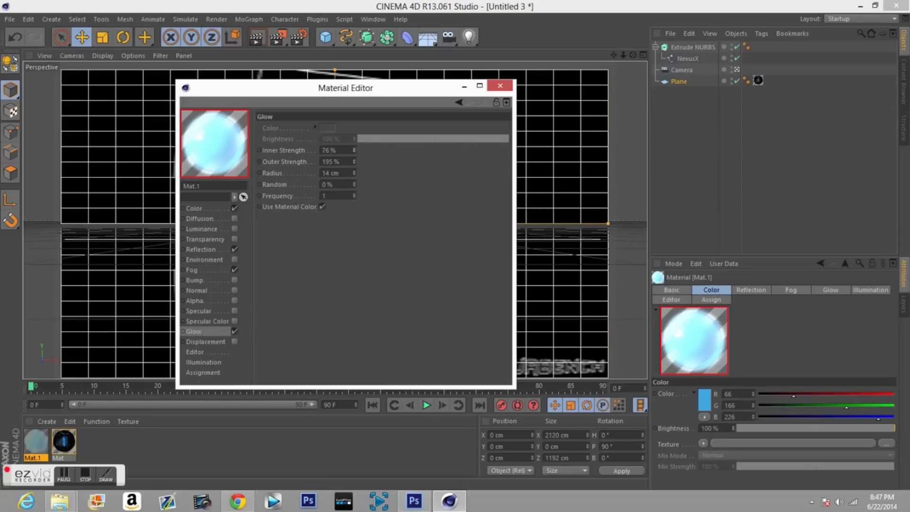
left_click_drag(354, 149, 356, 163)
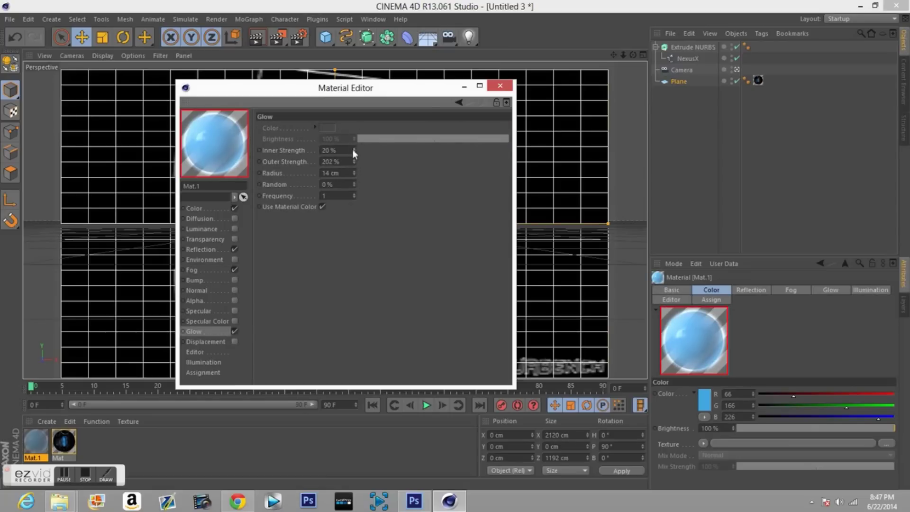
left_click(322, 207)
left_click(327, 127)
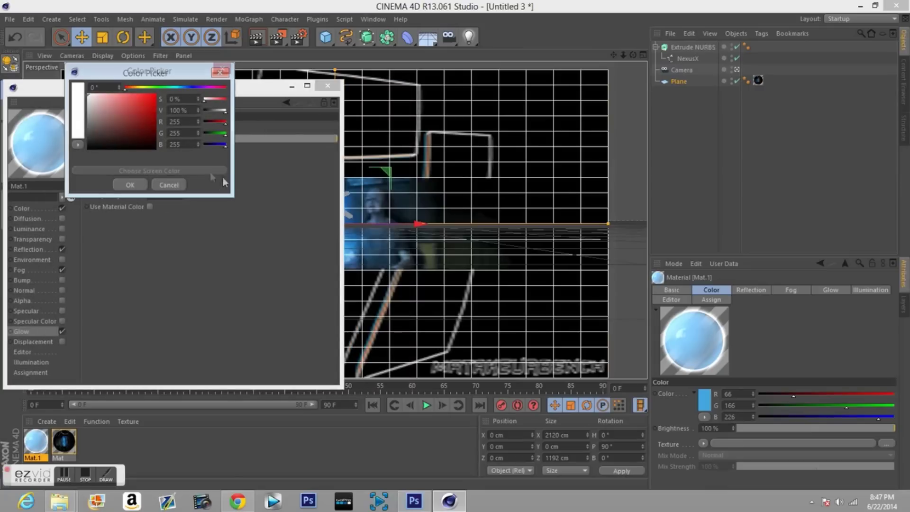
left_click(141, 184)
left_click_drag(190, 86, 298, 91)
left_click(128, 272)
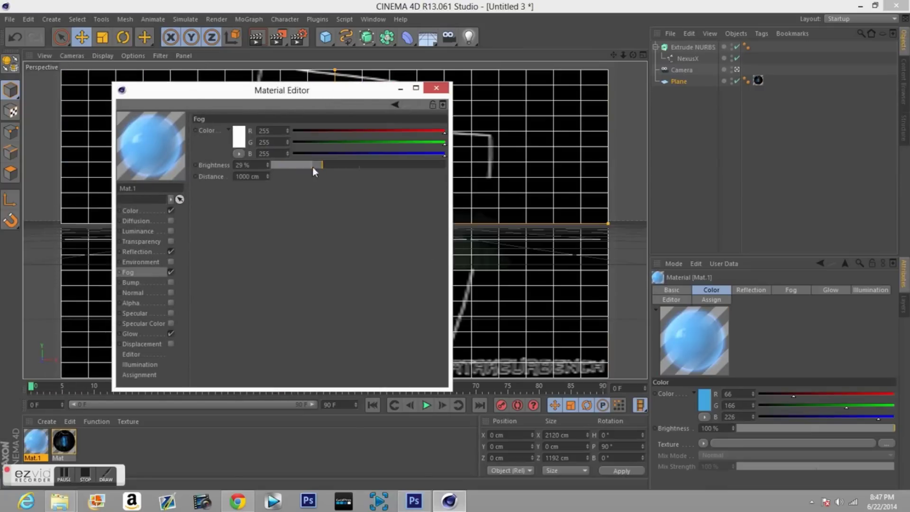
left_click(130, 211)
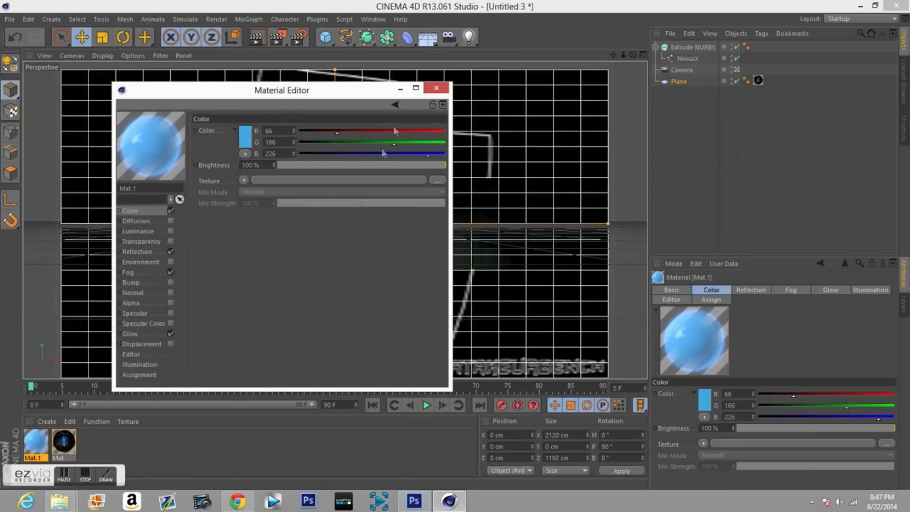
Apply the material to the NexusX extrude, hide the plane from rendering, and render.
left_click(46, 452)
left_click_drag(331, 211, 331, 211)
right_click(682, 81)
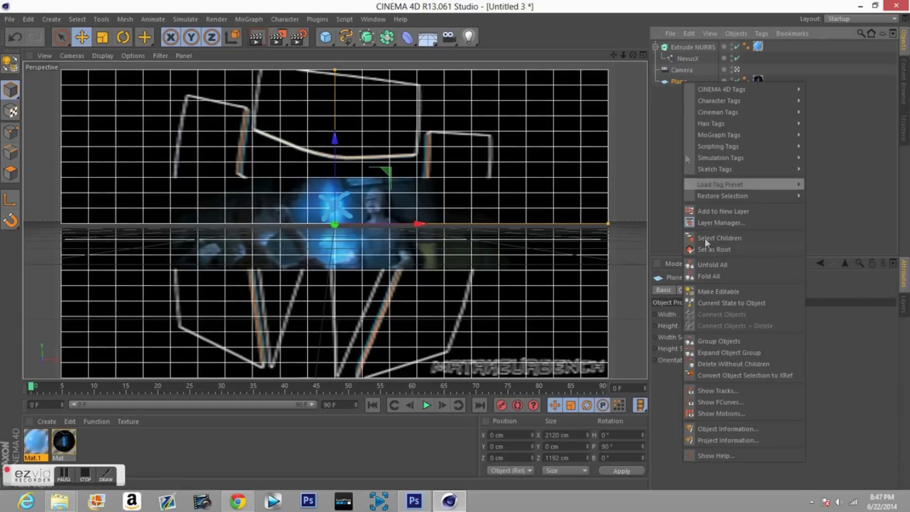
left_click(730, 348)
left_click(726, 382)
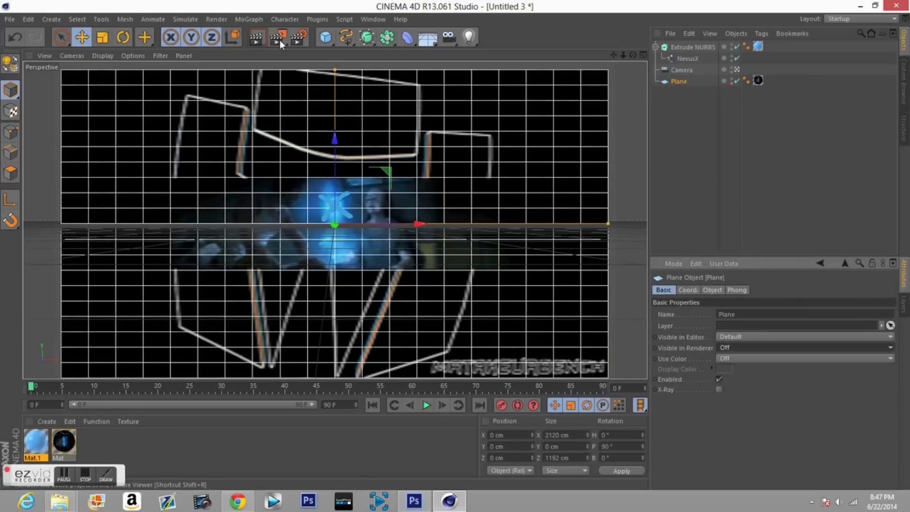
key("shift+r")
left_click(654, 6)
Switch to Photoshop and bring up the File > Open dialog.
left_click(413, 501)
left_click(31, 9)
left_click(38, 28)
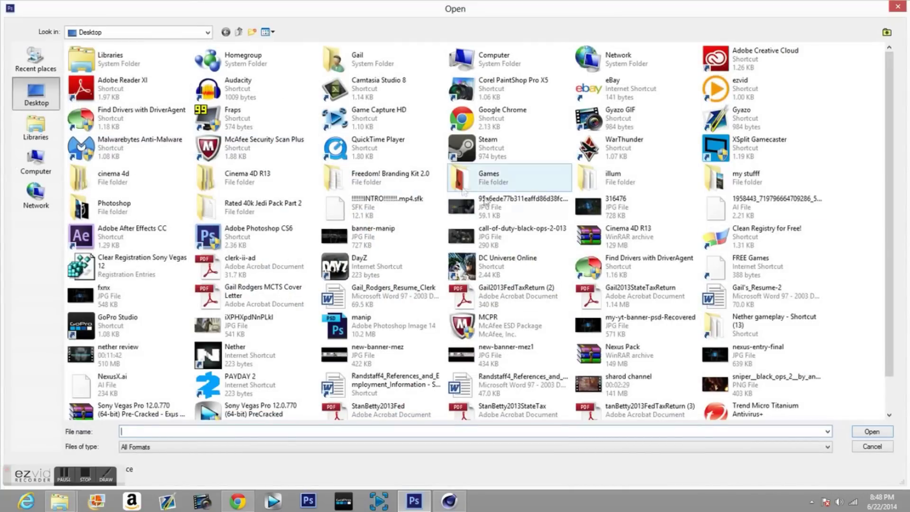
Place the rendered X and enable Drop Shadow and Outer Glow on its layer.
double_click(725, 177)
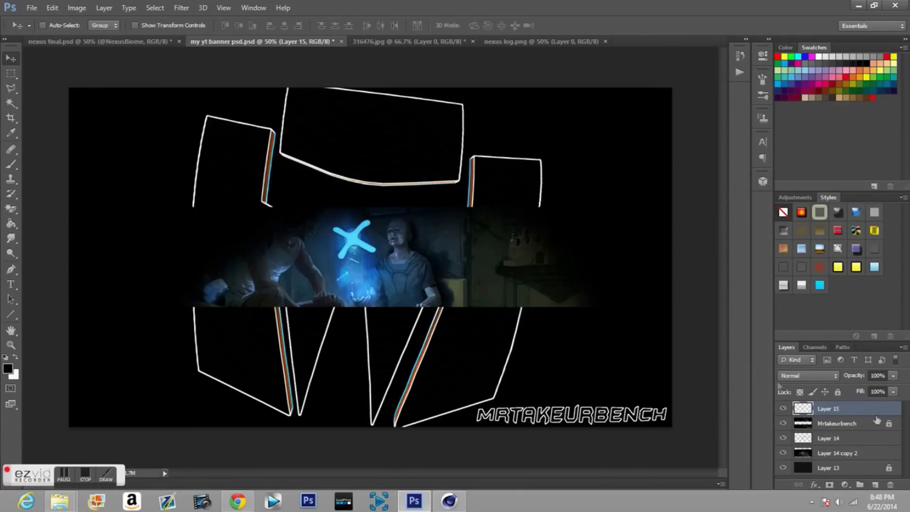
double_click(875, 411)
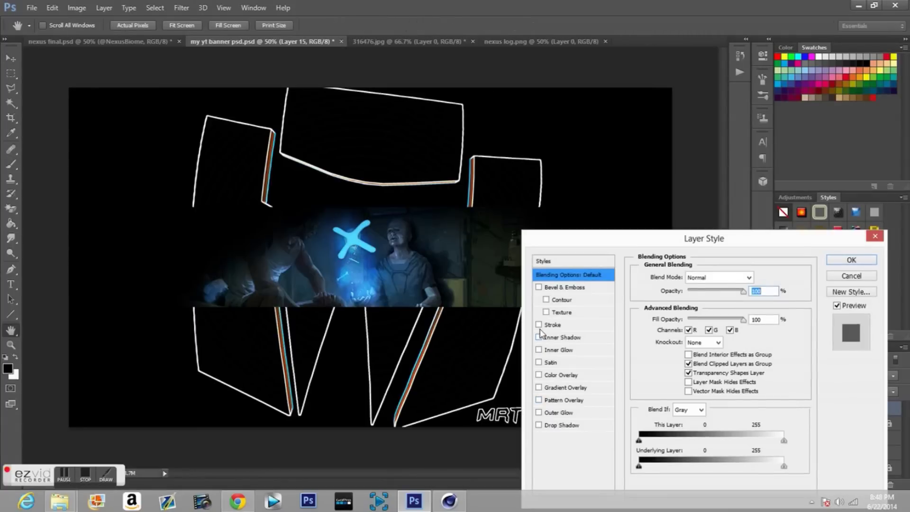
left_click(557, 425)
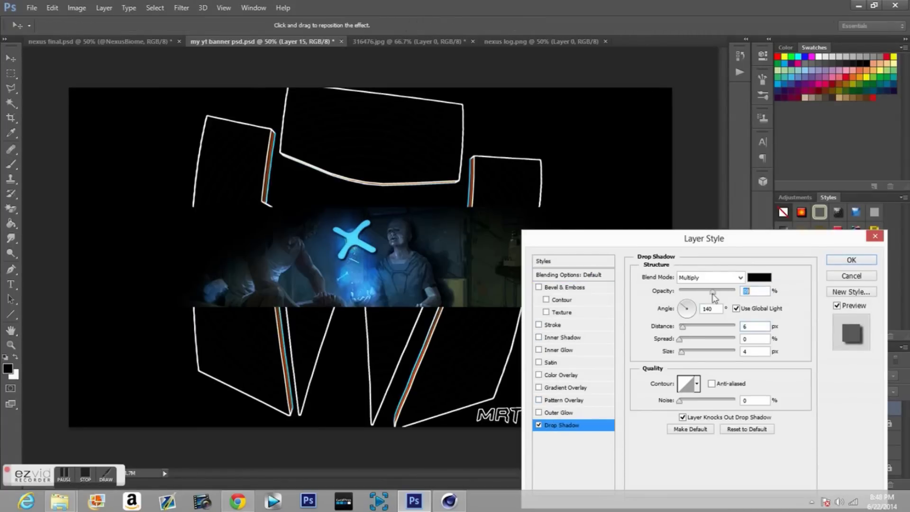
left_click(558, 413)
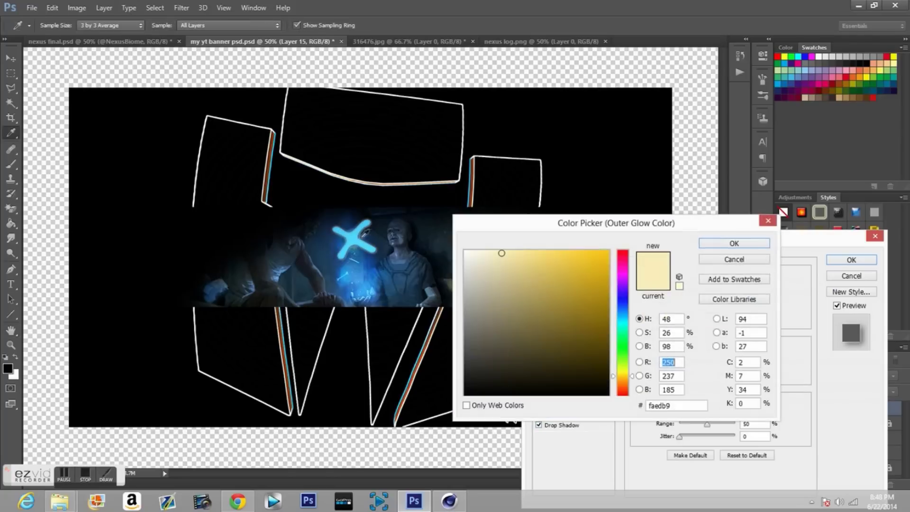
Enlarge and spread the blue outer glow, then apply the layer effects.
left_click_drag(717, 369, 679, 362)
left_click_drag(682, 374, 727, 374)
left_click_drag(734, 291, 690, 291)
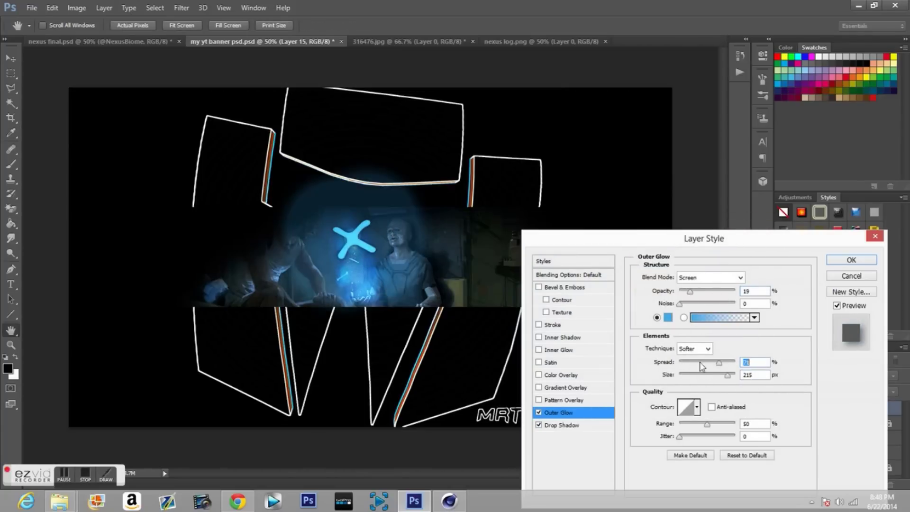
mouse_move(683, 362)
left_mouse_down()
mouse_move(699, 362)
mouse_move(679, 376)
left_mouse_up()
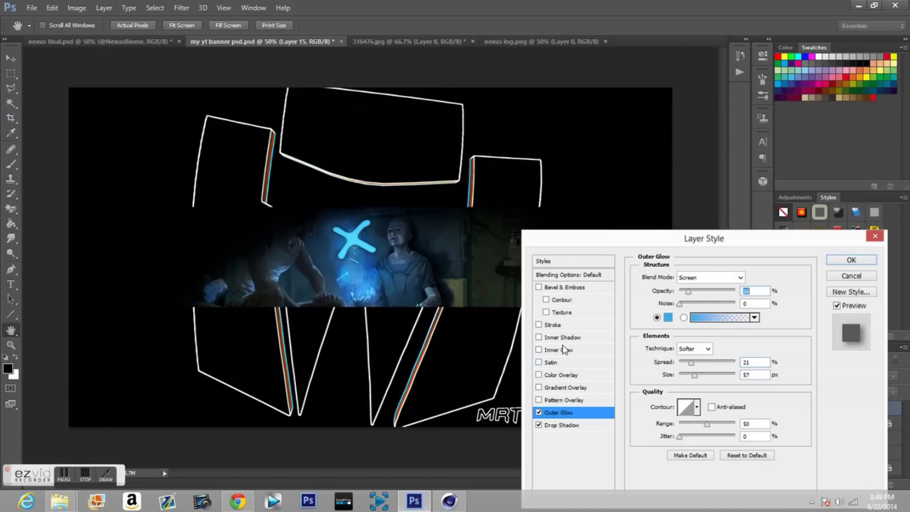
left_click(851, 260)
left_click(886, 442)
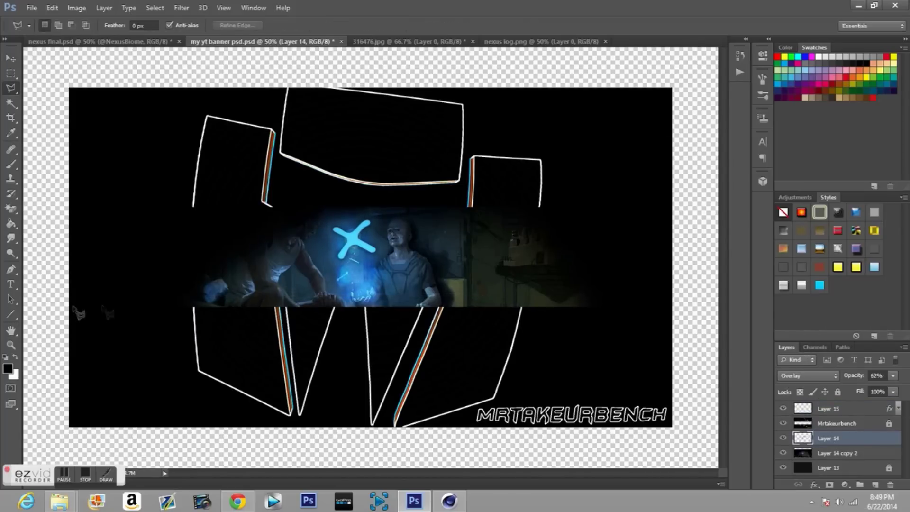
Select a stepped strip along the movie strip's bottom edge and fill it.
left_click(55, 302)
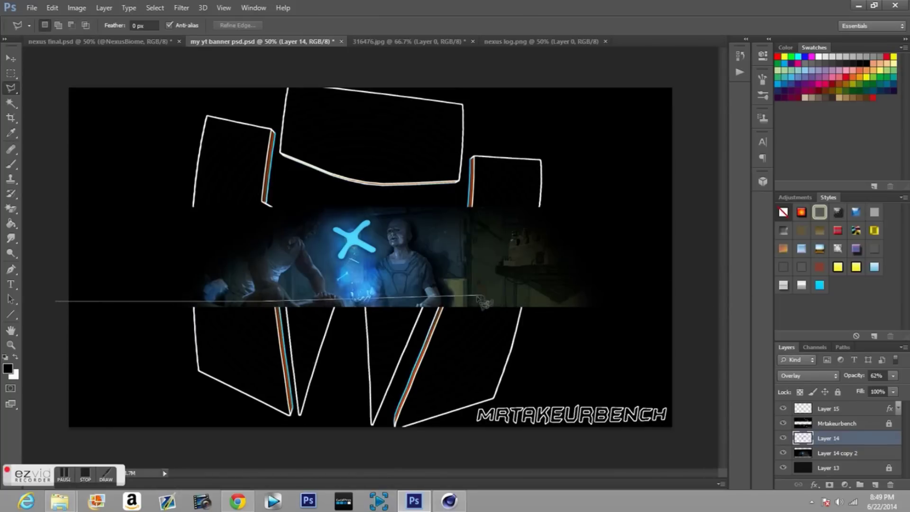
left_click(492, 301)
left_click(495, 298)
left_click(542, 297)
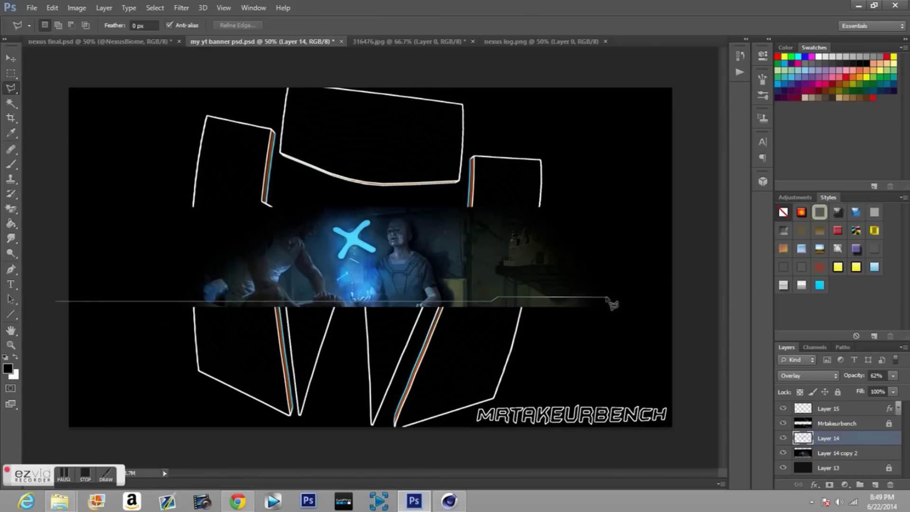
left_click(45, 302)
right_click(64, 340)
left_click(95, 252)
left_click(521, 85)
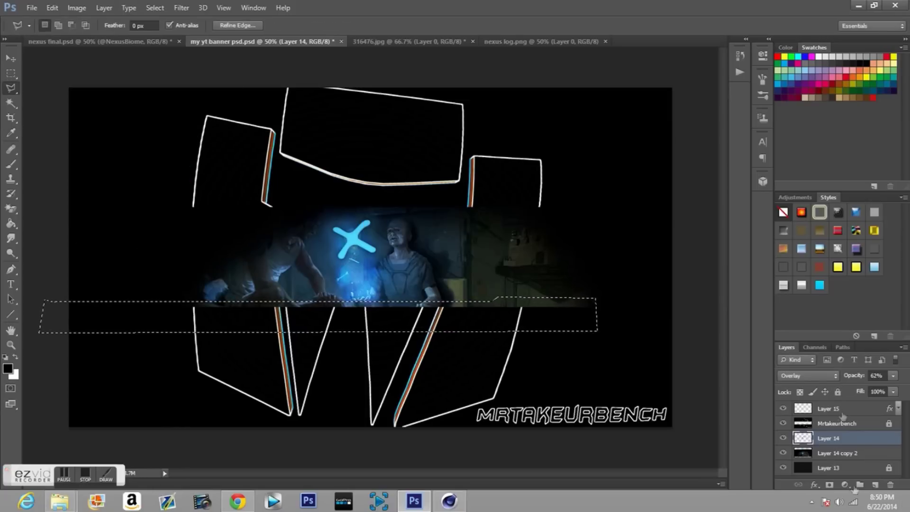
Put the filled strip on its own layer, then duplicate, flip and slide it along the bottom edge.
right_click(437, 331)
left_click(518, 179)
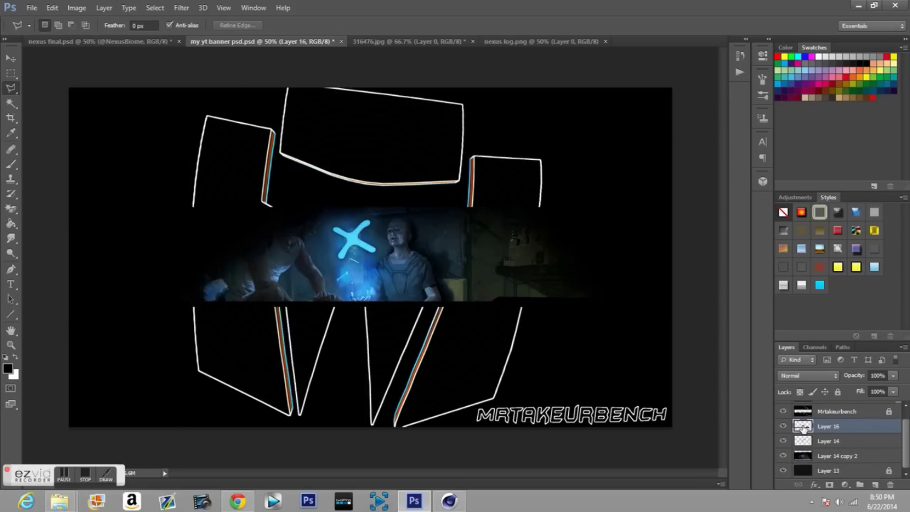
right_click(829, 438)
left_click(784, 45)
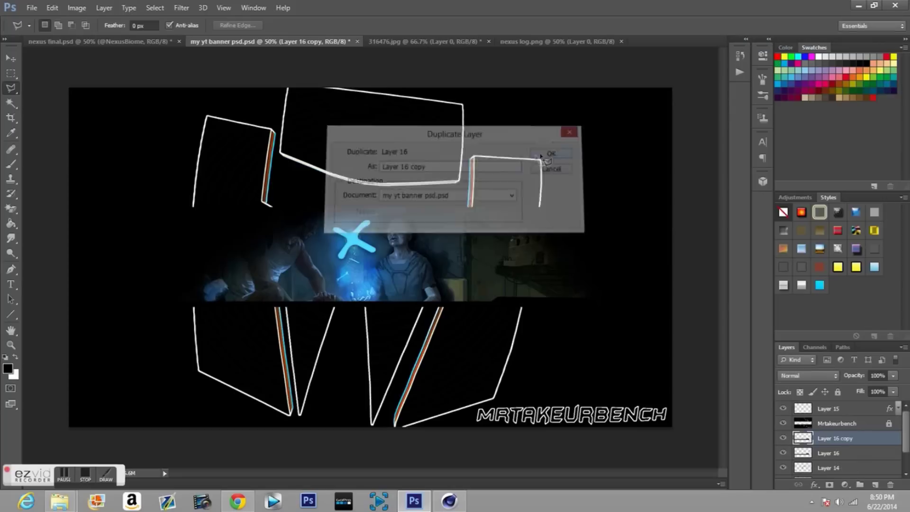
left_click(546, 153)
key("v")
left_click(52, 7)
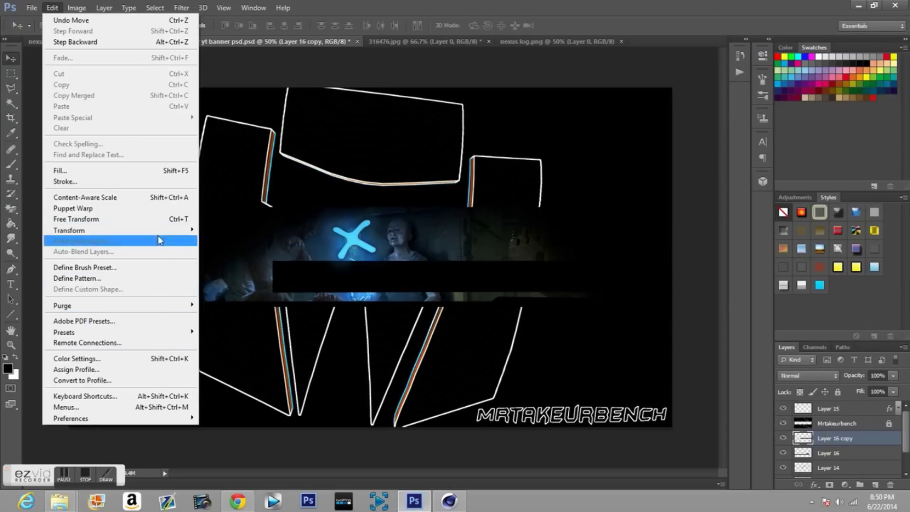
left_click(252, 349)
left_click_drag(251, 351, 623, 324)
Merge the two strip layers into one band and give it a white Stroke style.
left_click(856, 455, "ctrl")
right_click(855, 455)
left_click(814, 272)
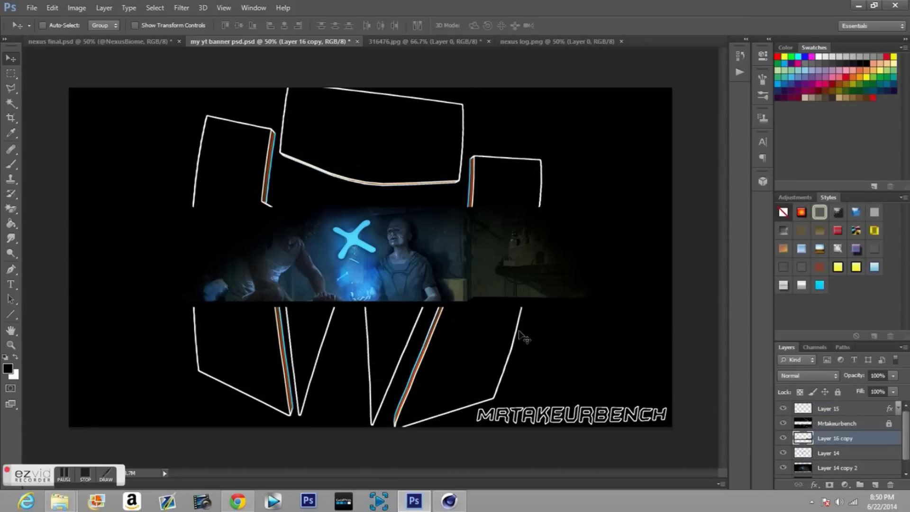
double_click(848, 438)
left_click(549, 327)
left_click(672, 362)
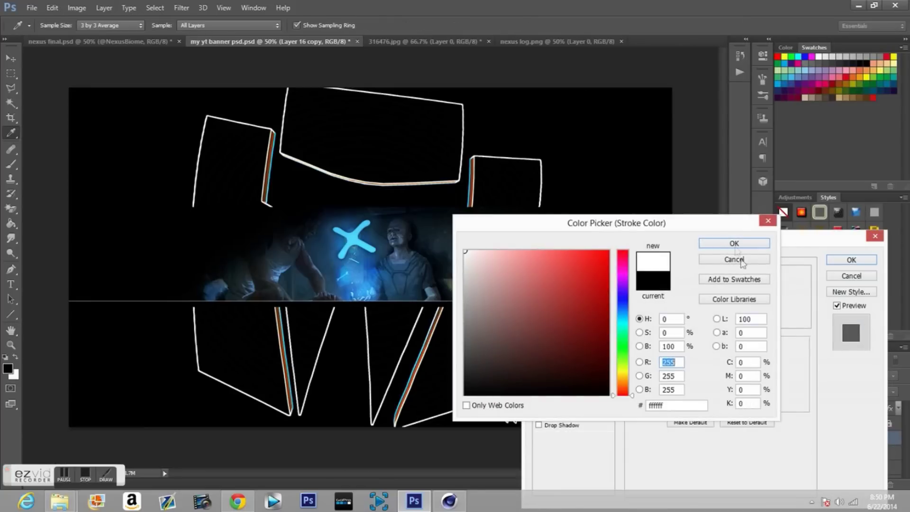
left_click(733, 259)
left_click(851, 260)
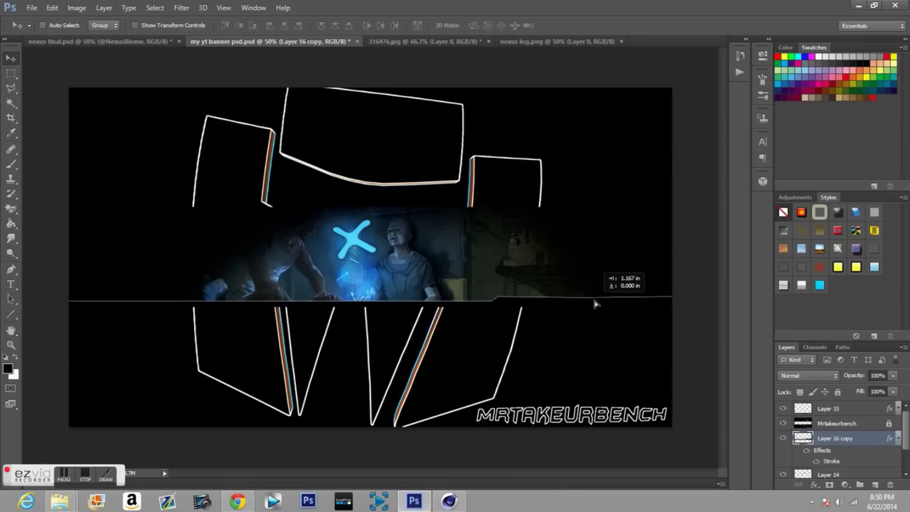
right_click(856, 439)
left_click(801, 38)
Duplicate the outlined band, flip it vertically and horizontally, and place it along the strip's top edge.
left_click(554, 155)
left_click(52, 7)
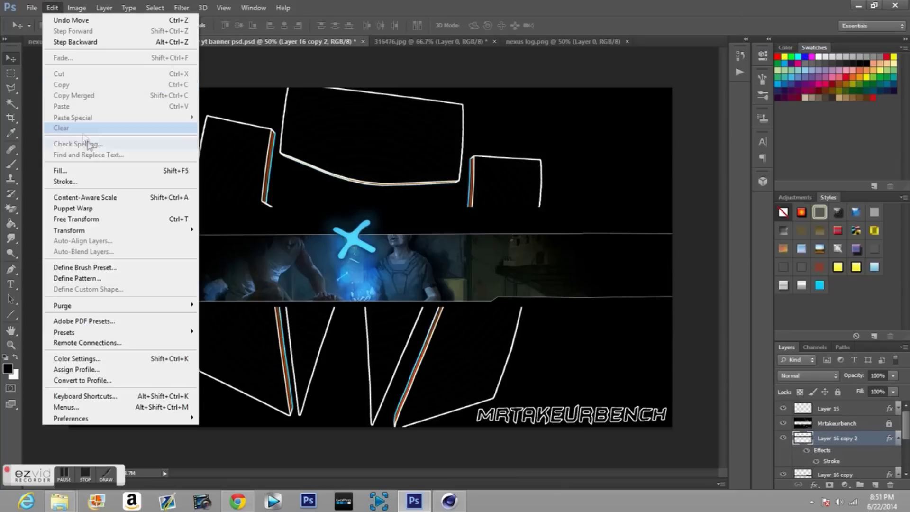
key("Escape")
left_click(52, 8)
left_click(224, 364)
left_click_drag(398, 231, 567, 209)
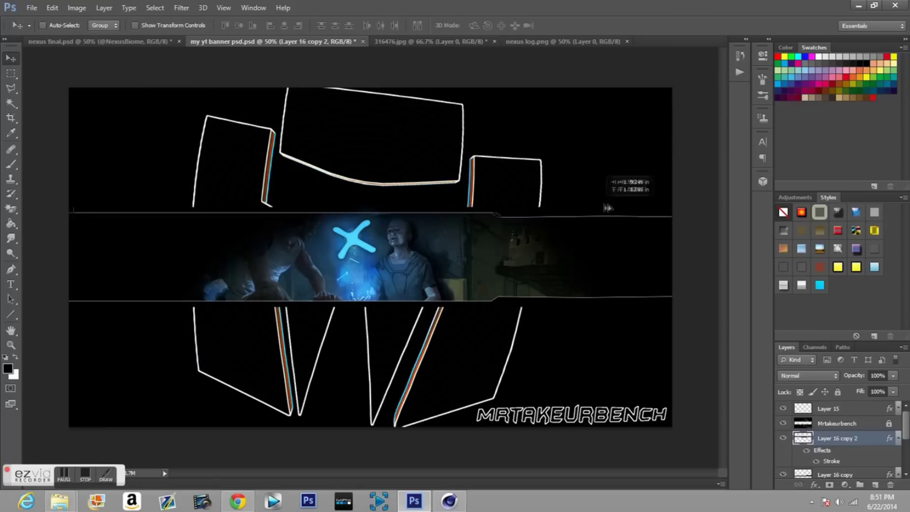
left_click(52, 8)
left_click(260, 350)
left_click_drag(564, 216, 127, 218)
Fade the top band to 67% opacity.
scroll(906, 425, "down", 1)
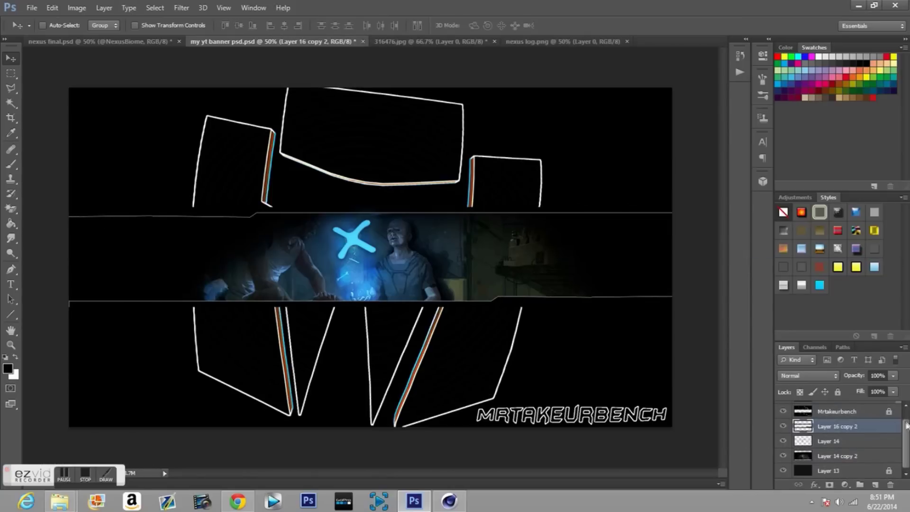
left_click_drag(884, 390, 874, 392)
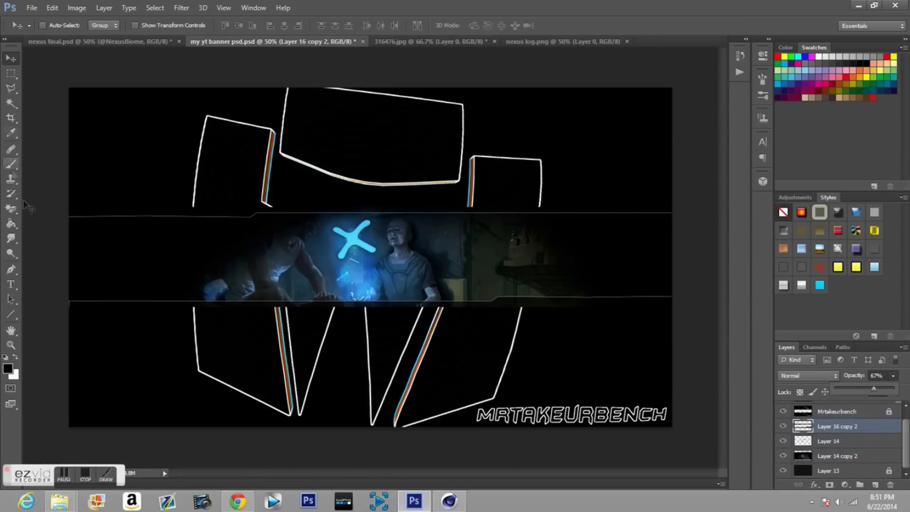
key("t")
left_click(121, 213)
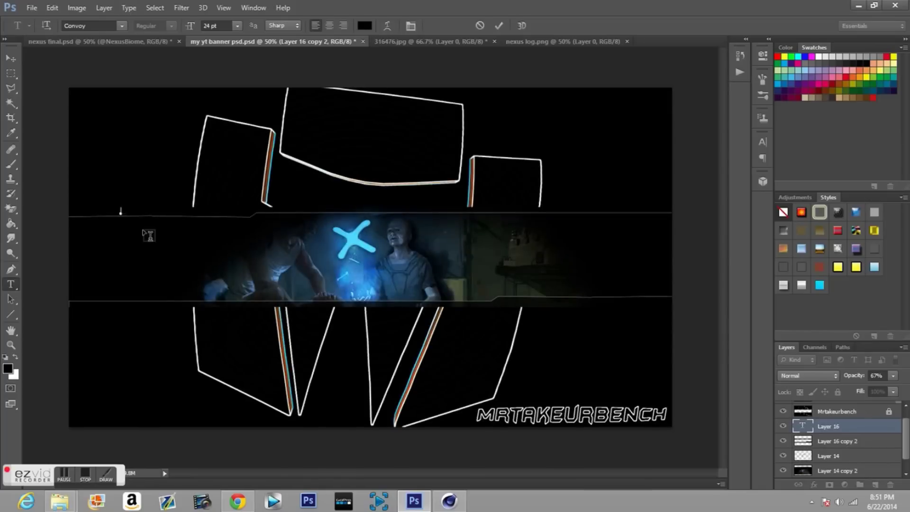
Make the NEXUS MUSEUM label white, adjust its position, and paste the cyan bevel-gradient style.
left_click(365, 25)
left_click(467, 252)
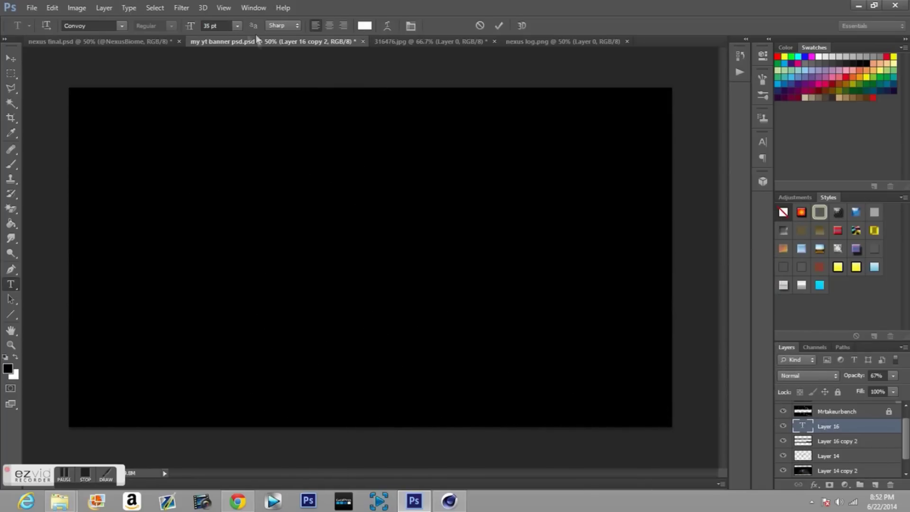
left_click_drag(245, 247, 244, 255)
right_click(858, 426)
left_click(789, 339)
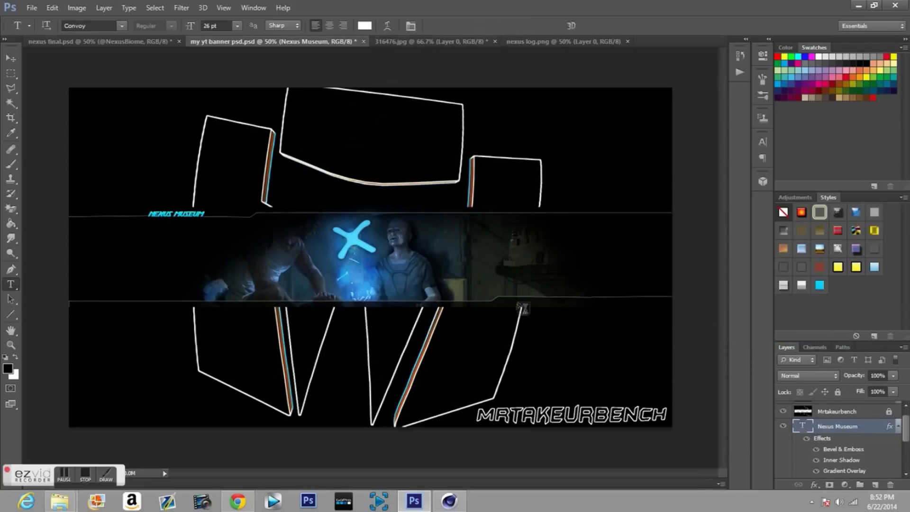
left_click(520, 308)
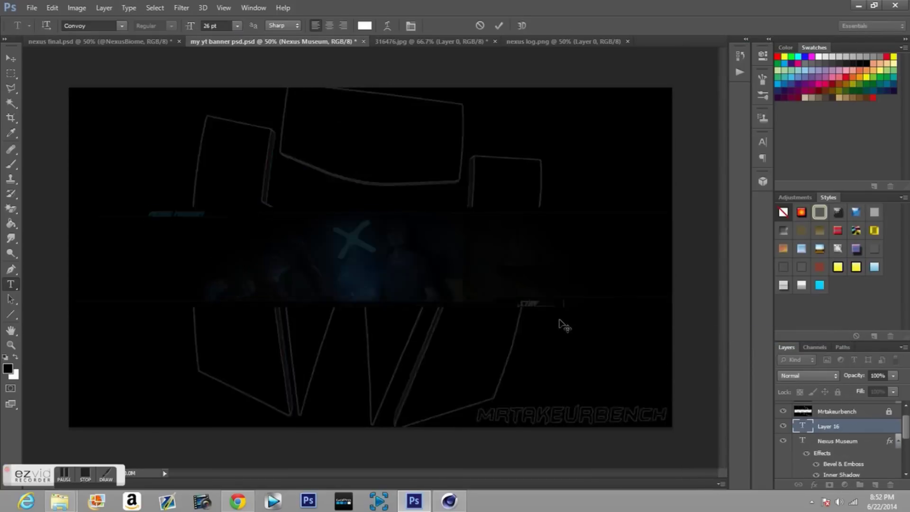
type("CONNECTED")
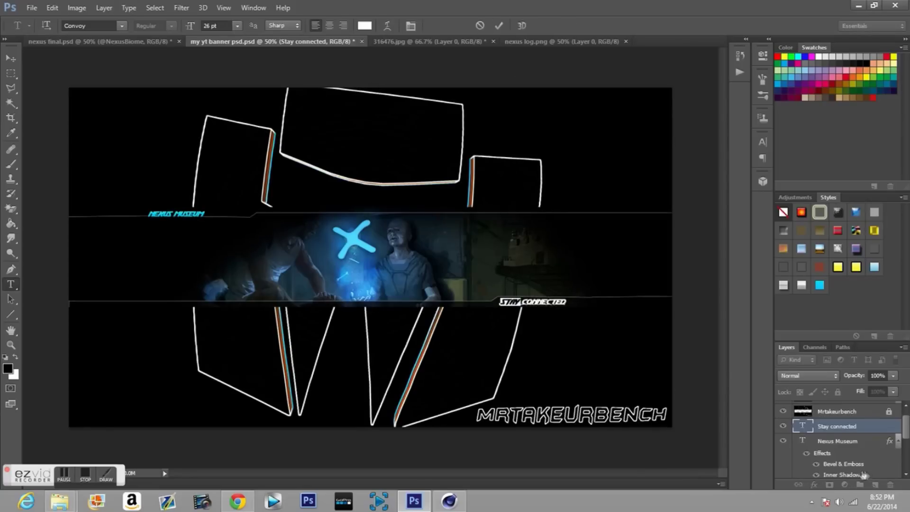
right_click(853, 426)
left_click(805, 349)
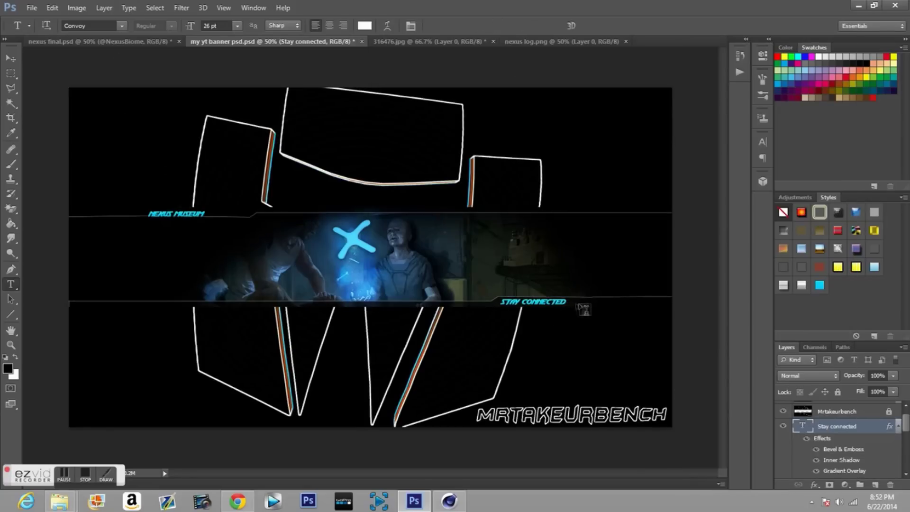
left_click(580, 306)
type("IC")
left_click(497, 26)
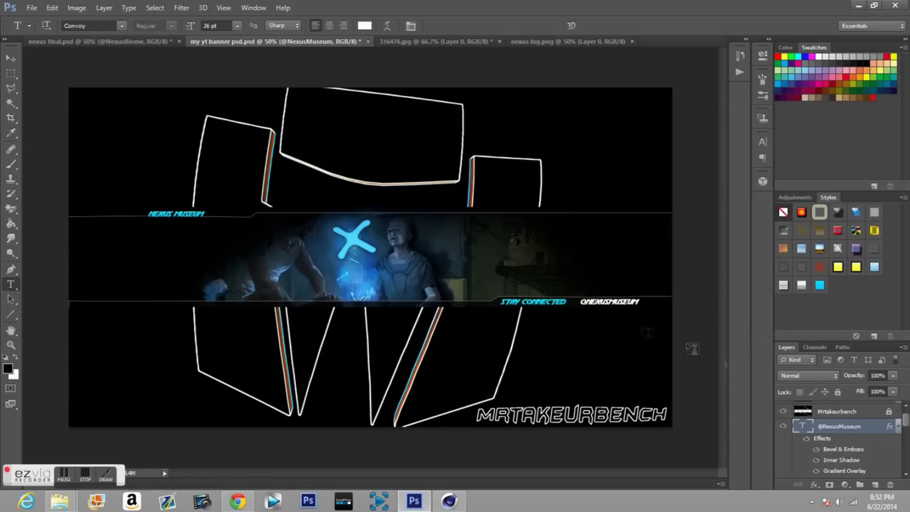
Export the banner with Save for Web.
left_click(31, 7)
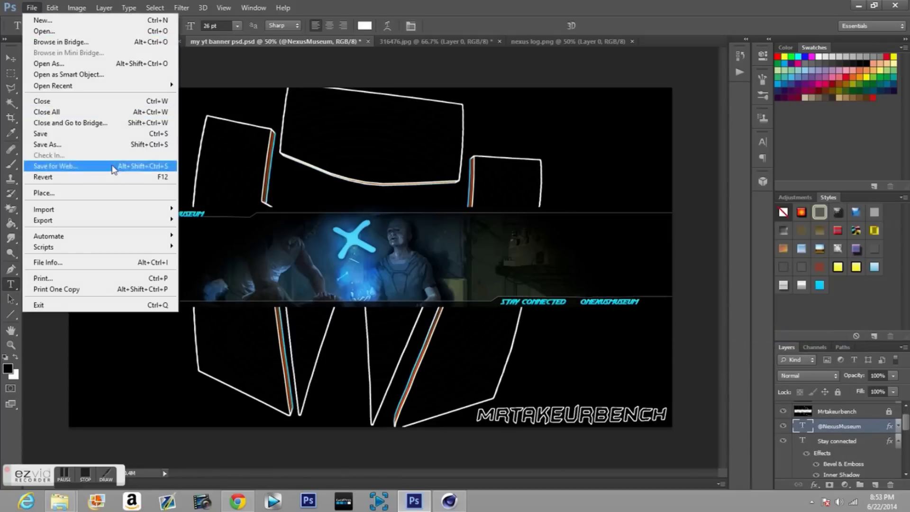
left_click(112, 168)
left_click(564, 429)
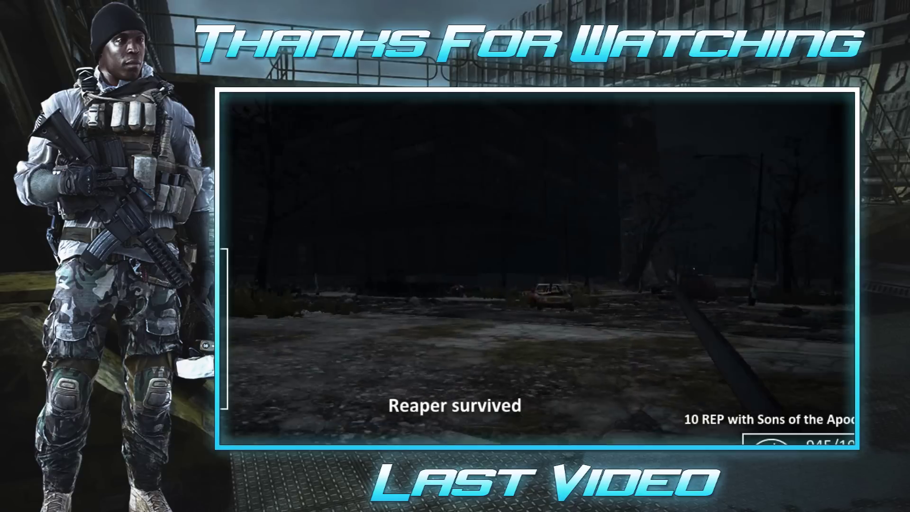